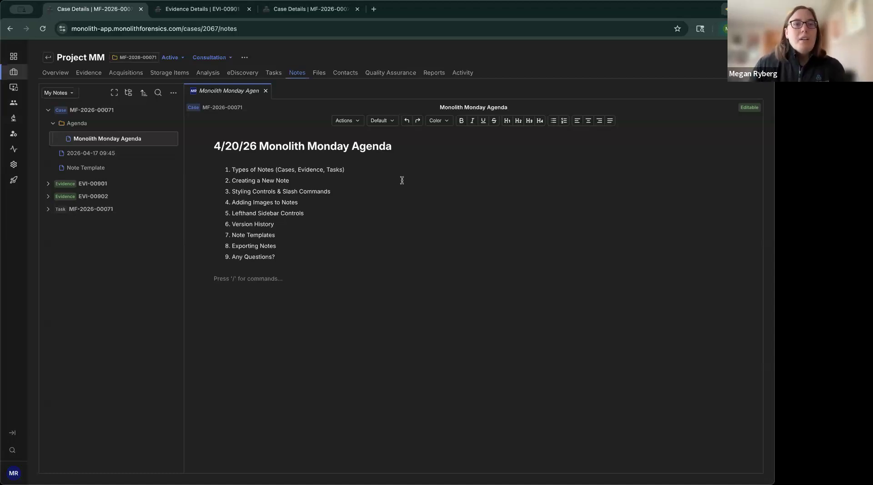
Step: Close the Monolith Monday Agenda note and read through the note system help instructions
left_click(266, 93)
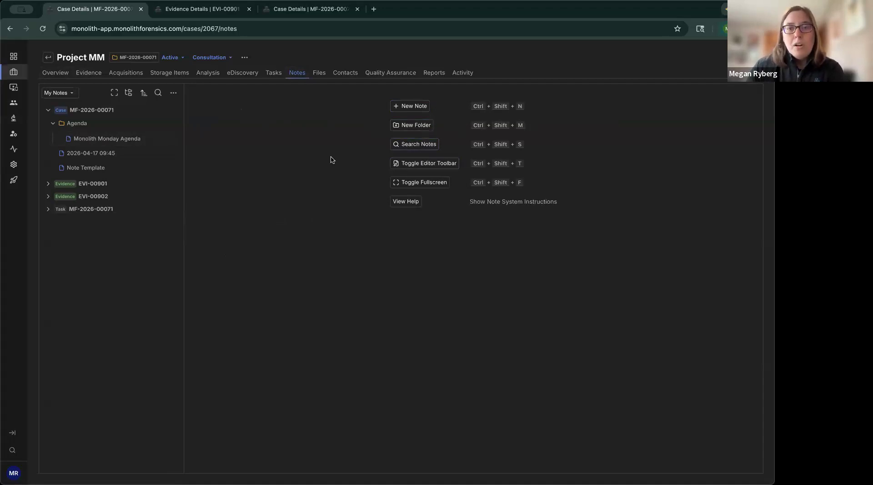
left_click(406, 205)
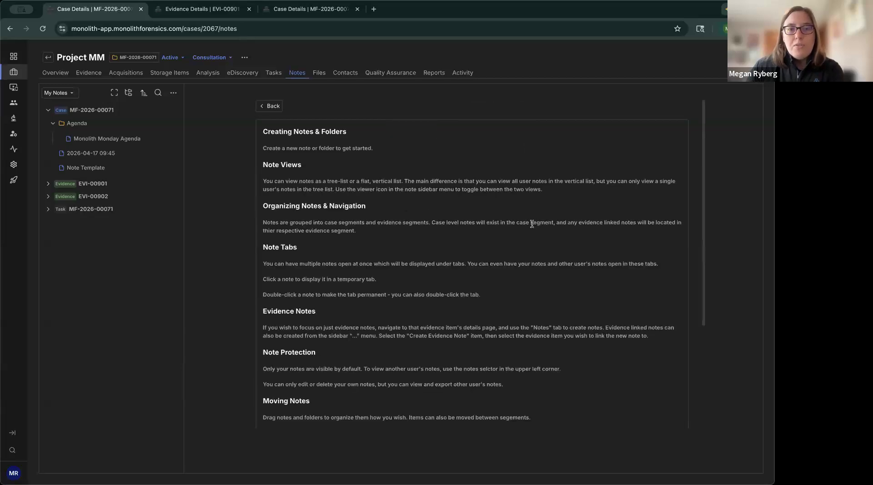
scroll(530, 226, "down", 5)
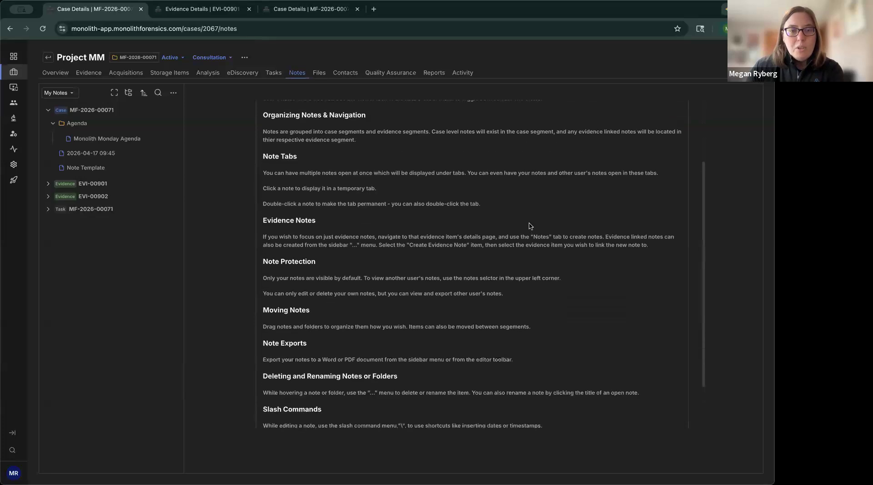
scroll(529, 226, "up", 5)
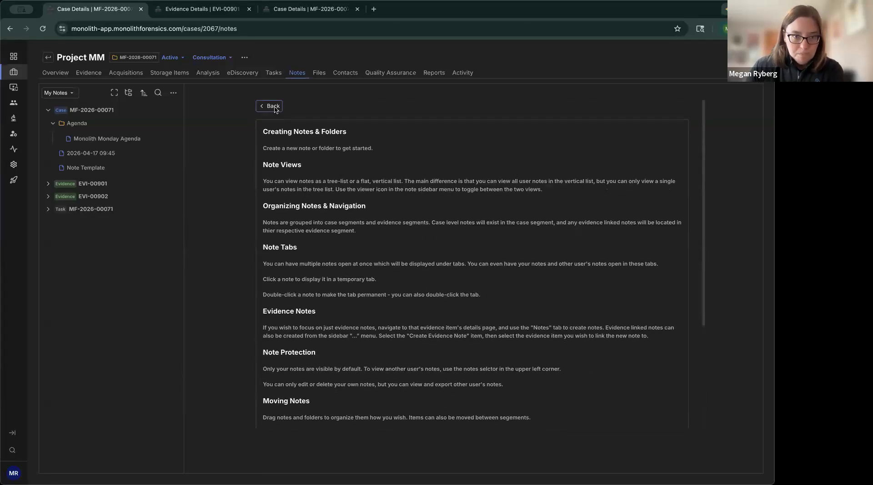
left_click(275, 110)
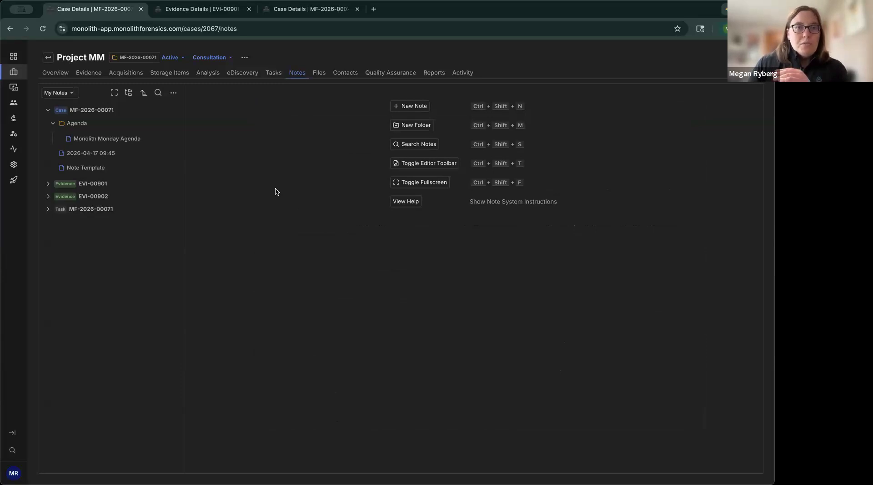
Step: View the notes of the iMac evidence item EVI-00901 and the existing note of the Review SQLite Database Files task
left_click(206, 14)
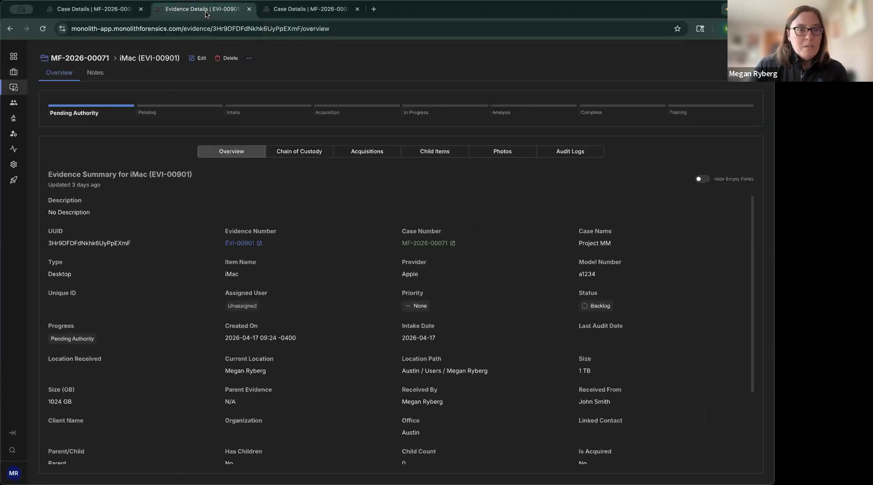
left_click(101, 77)
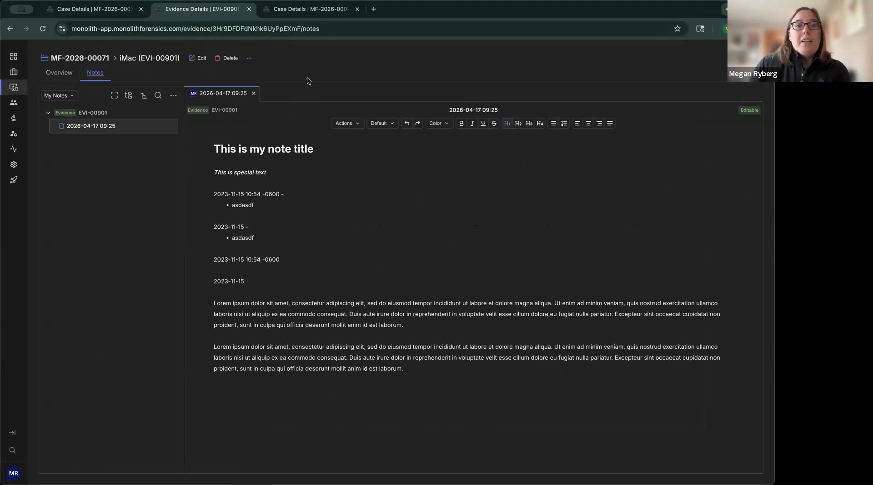
left_click(316, 13)
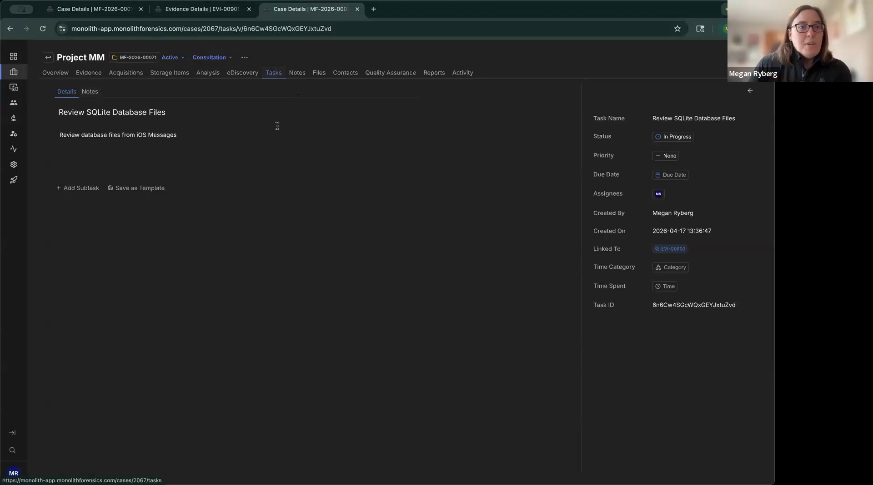
left_click(93, 92)
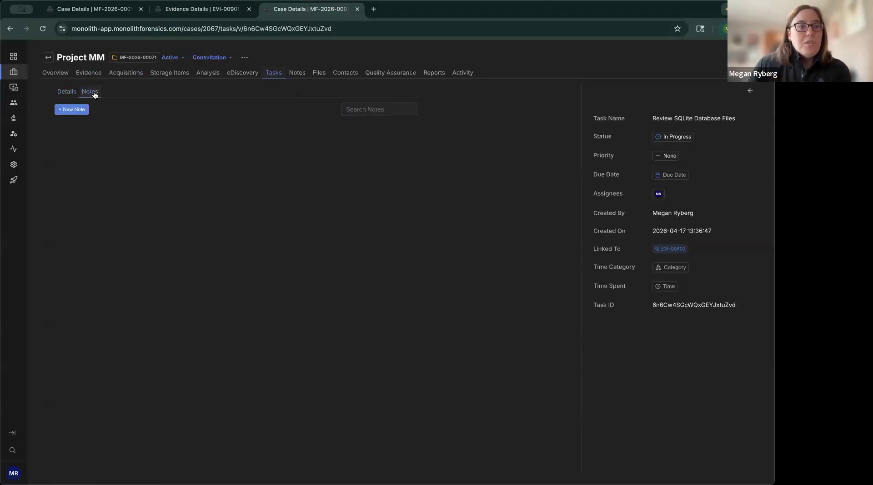
left_click(127, 139)
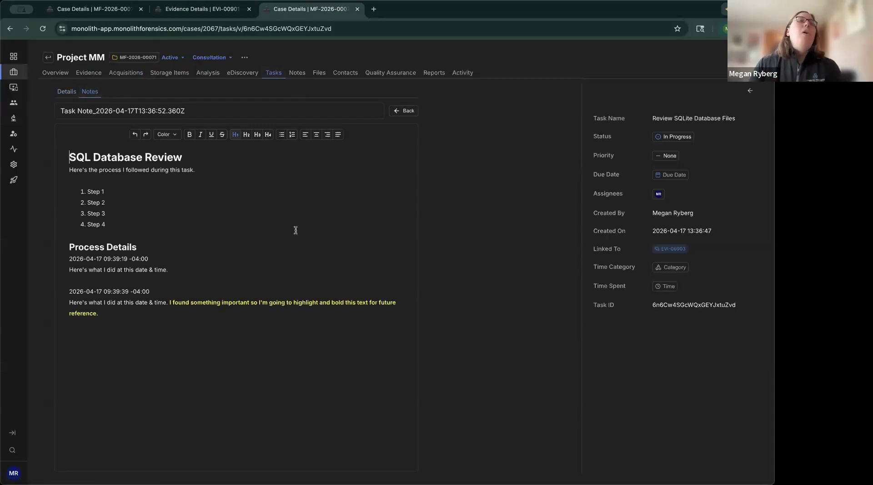
Step: Create a new case-level note in Project MM and title it with the author's first name in possessive form plus "New Note"
left_click(82, 14)
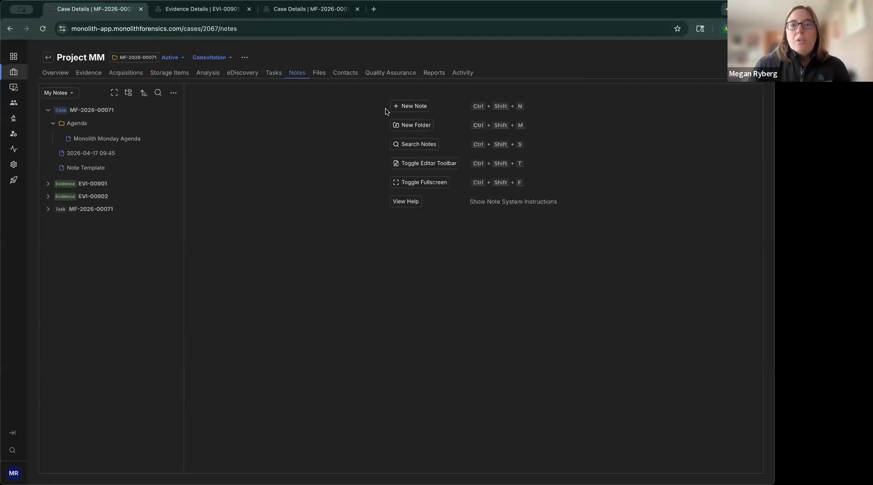
mouse_move(151, 114)
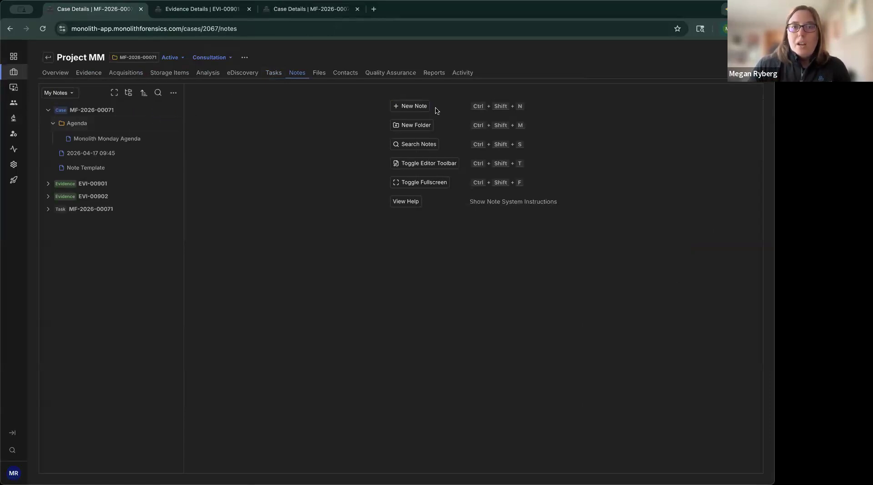
left_click(413, 107)
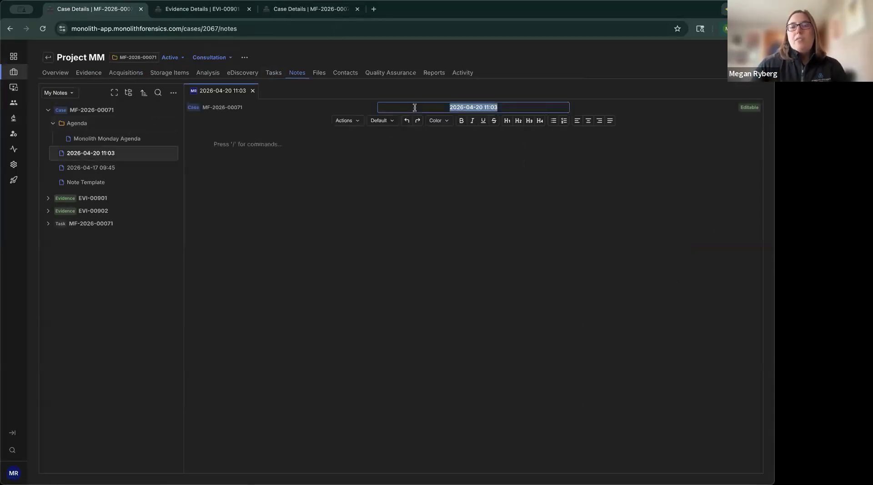
type("Megan's New Note")
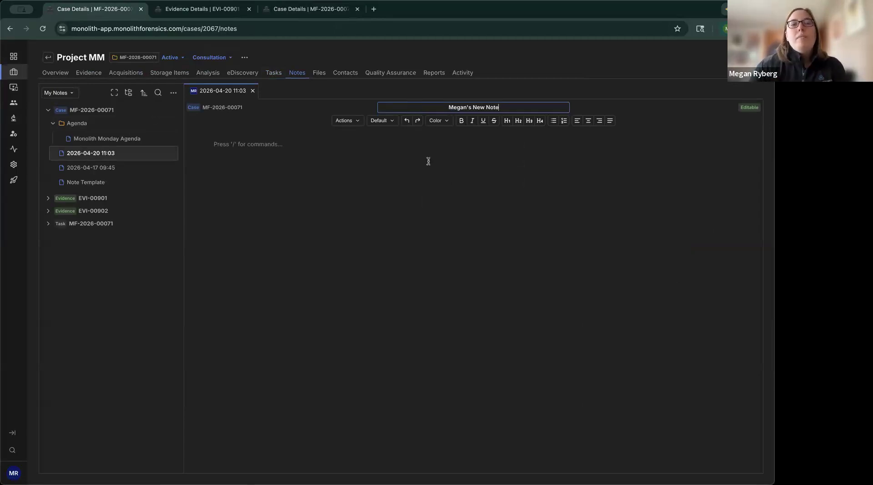
Step: Write "This is my note. How cool!" in the new note's body and start a new line
left_click(248, 151)
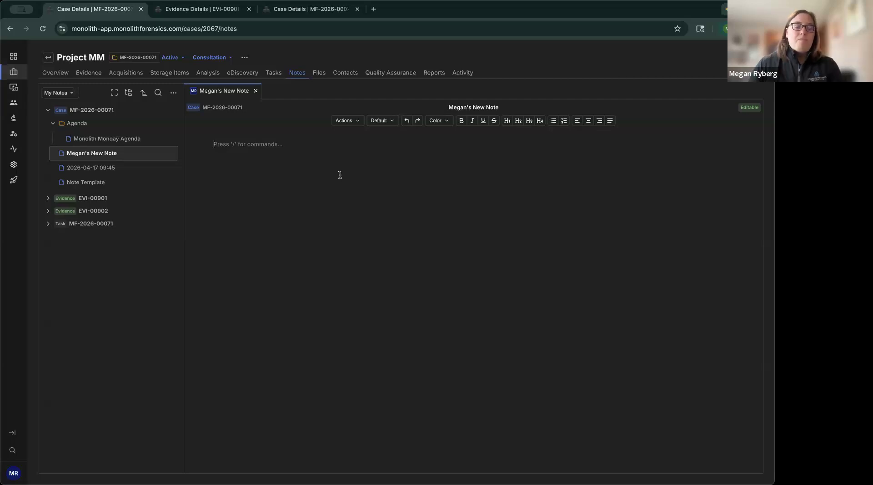
type("This is my note. How cool!")
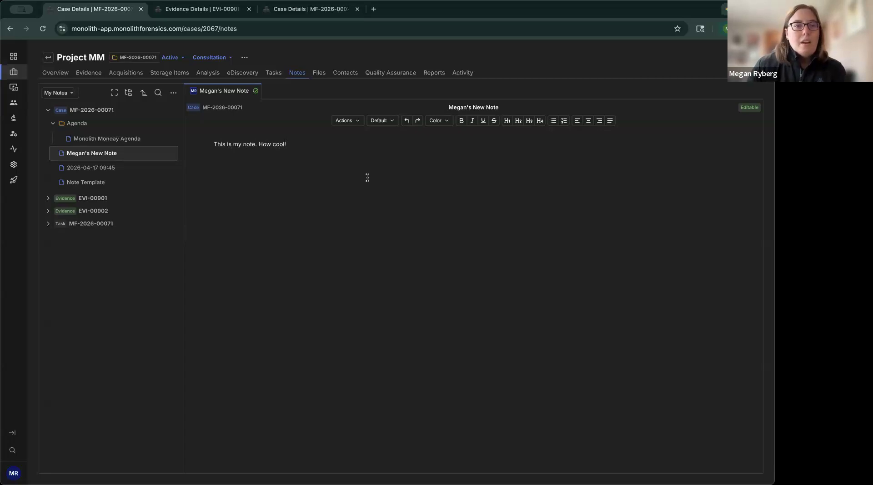
key("Return")
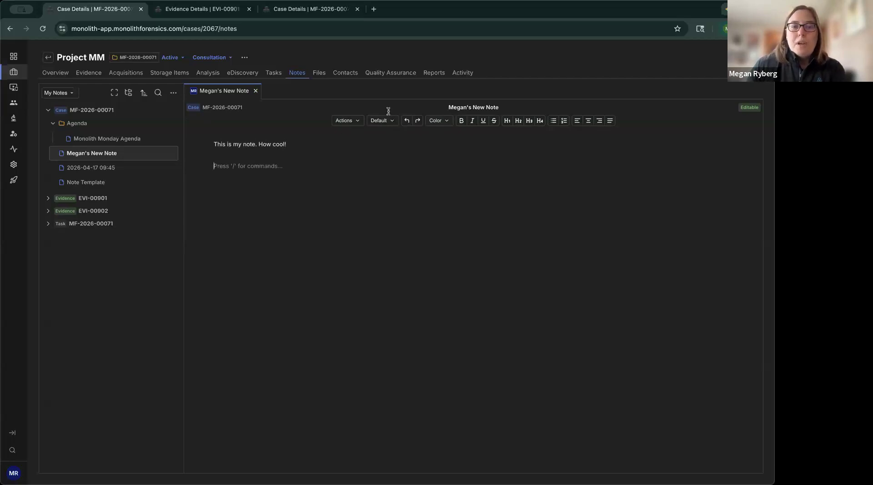
Step: Examine the formatting options offered for the selected note text and the list of available fonts
left_click_drag(304, 145, 212, 144)
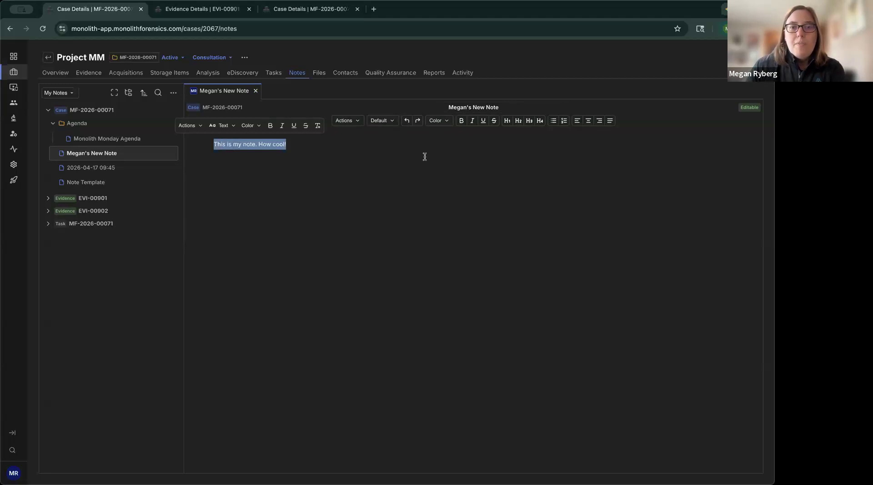
left_click(399, 137)
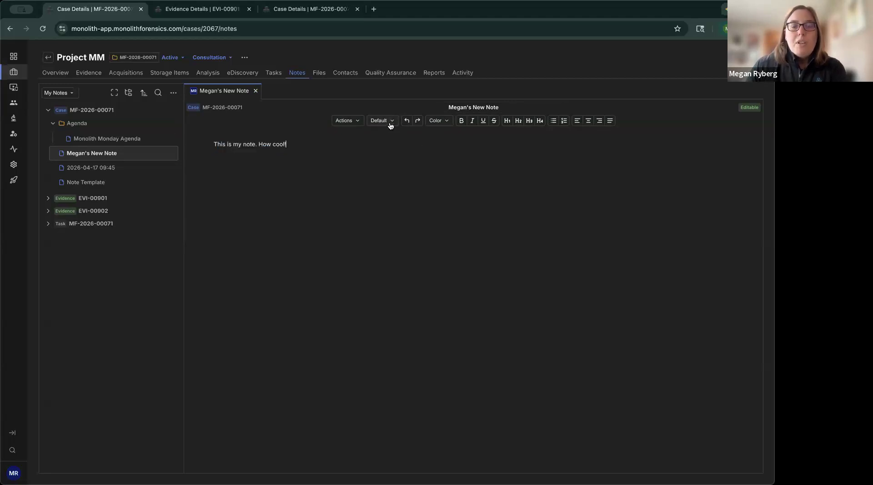
left_click(390, 122)
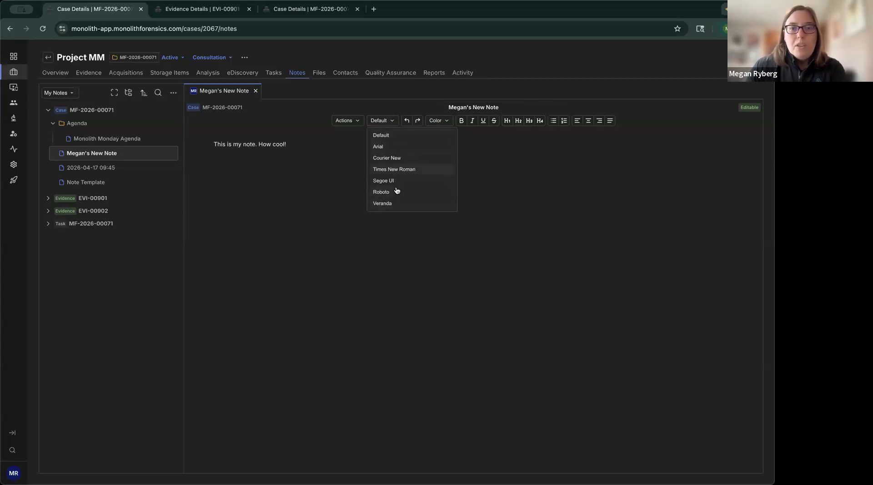
left_click(395, 123)
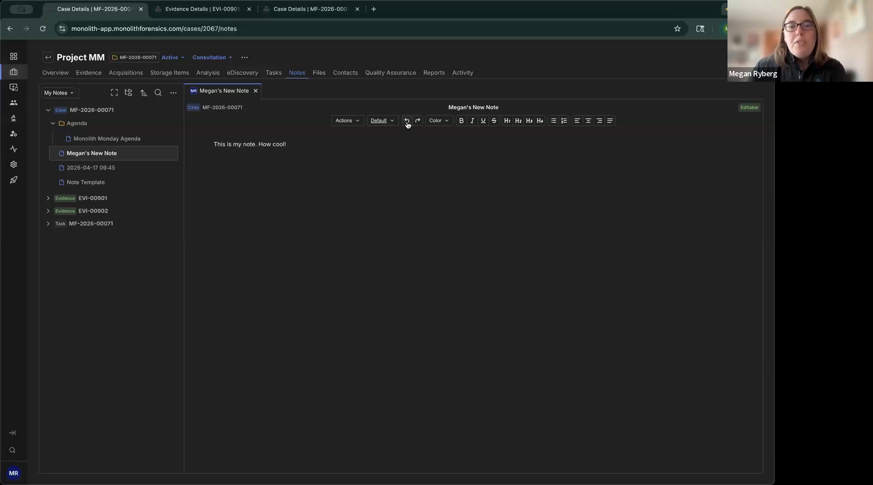
Step: Undo the latest text edits in the note, and redo to restore "How cool!"
left_click(406, 121)
left_click(406, 121)
left_click(407, 120)
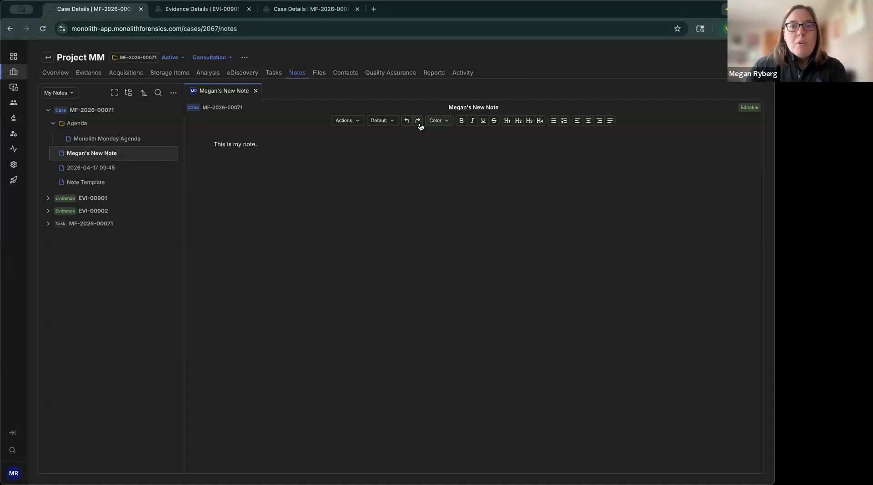
left_click(419, 122)
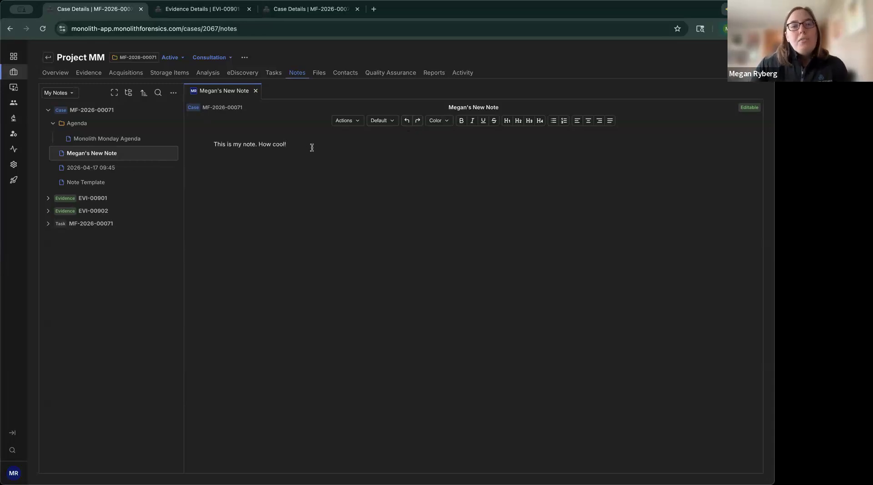
Step: Colour the words "How cool!" yellow in the note
left_click_drag(286, 144, 257, 144)
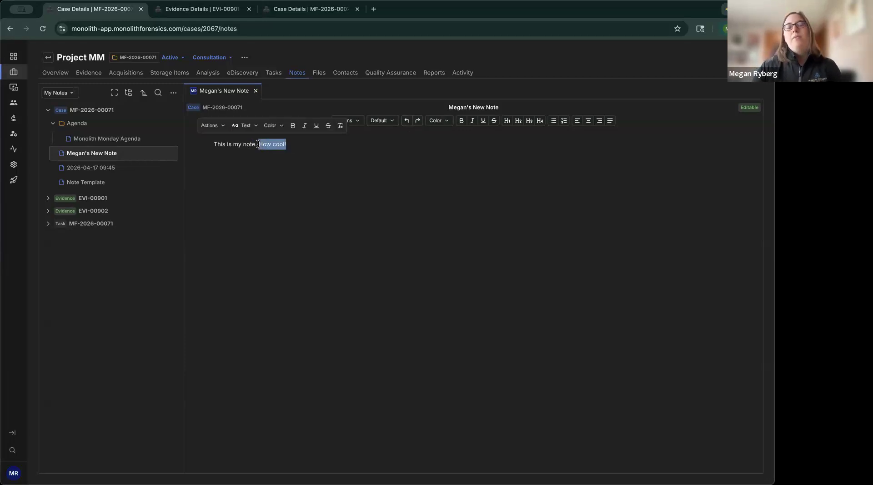
left_click(441, 121)
scroll(463, 169, "down", 2)
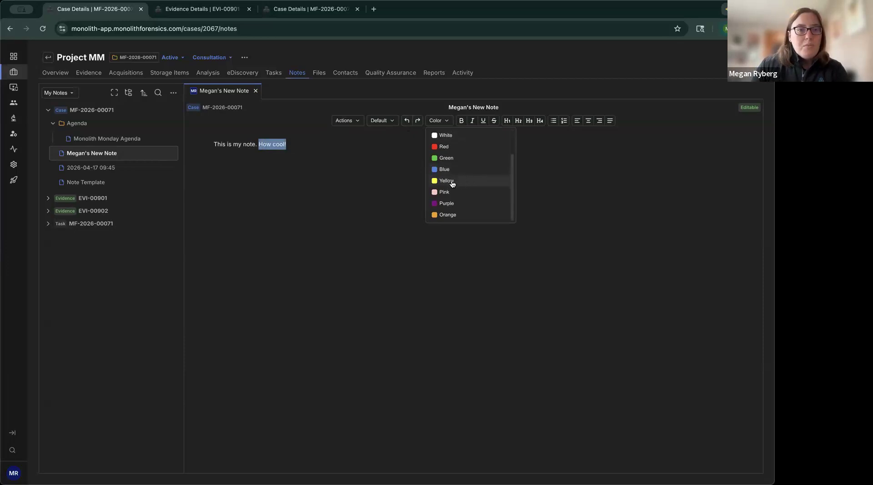
left_click(459, 184)
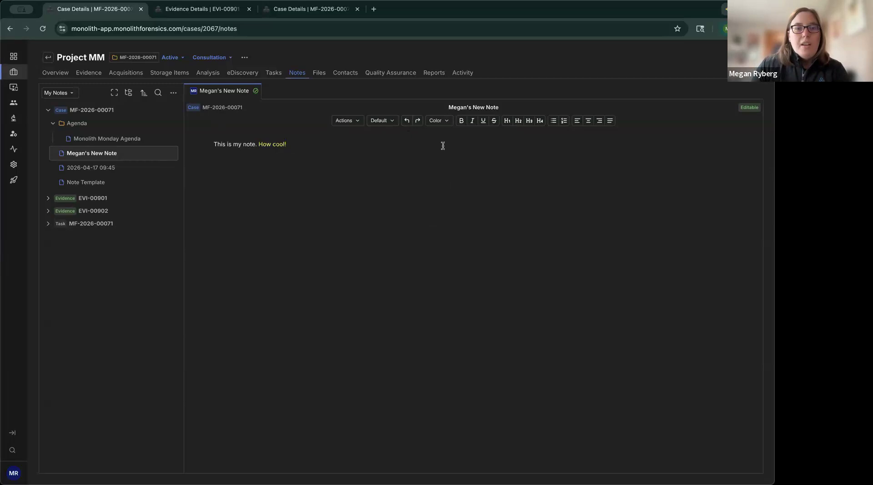
left_click_drag(259, 144, 286, 142)
Step: Add the text "As I continue to type" after "How cool!" on the same line
left_click(376, 145)
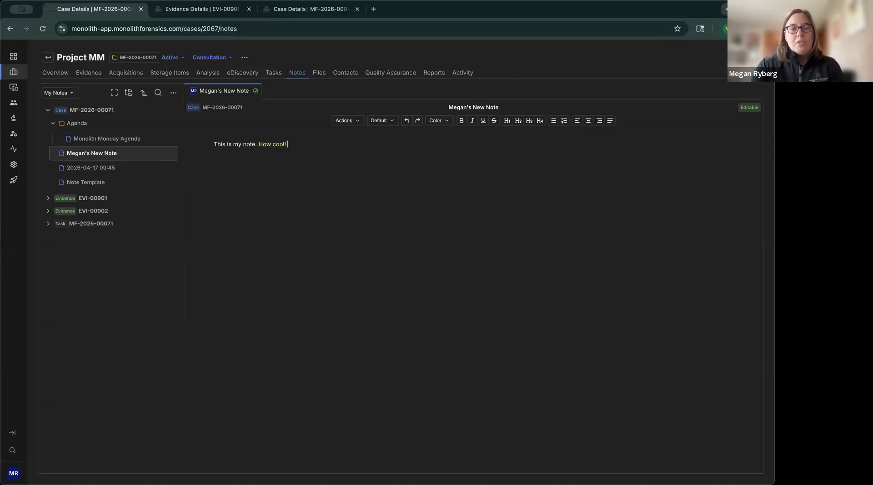
type("As I continue to type")
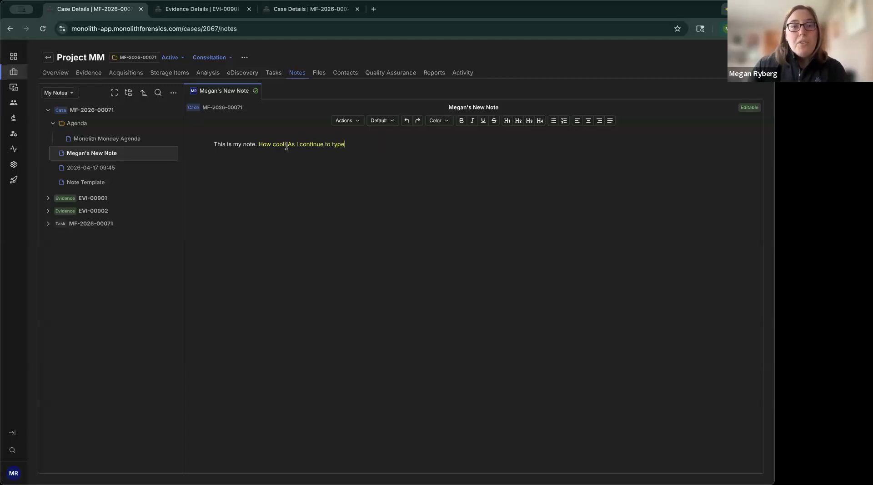
Step: Set the text colour of "As I continue to type" to Default
left_click_drag(287, 144, 343, 145)
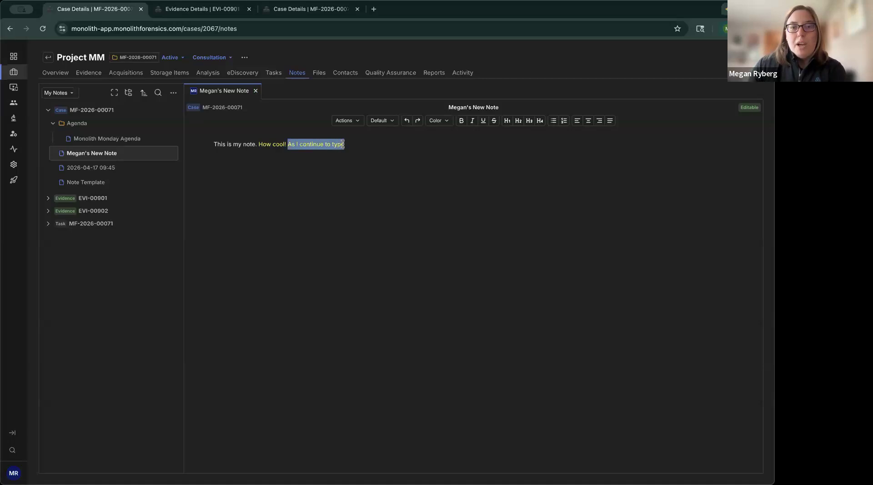
left_click(441, 122)
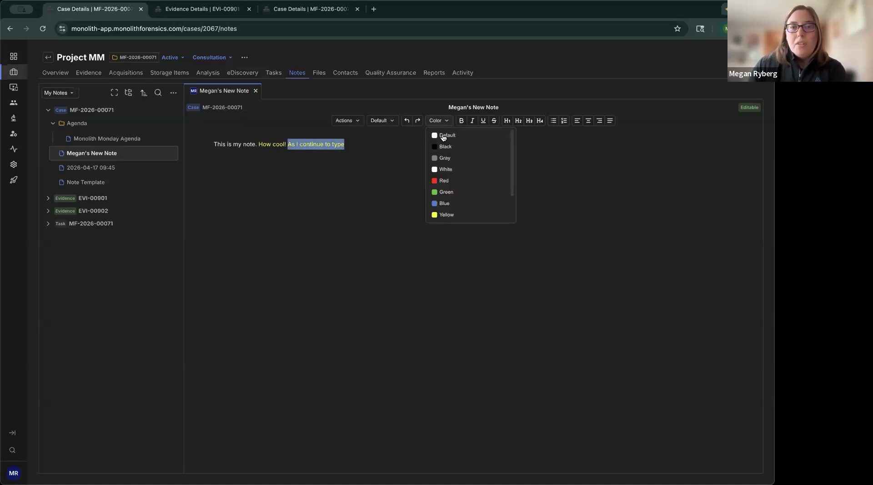
left_click(442, 136)
left_click(441, 143)
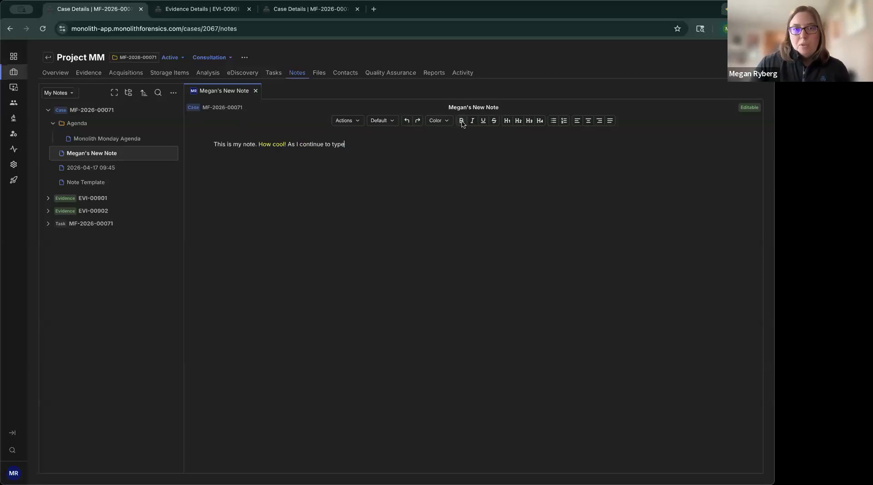
Step: Make the closing characters "e to type" bold, italic, underlined and struck through, and start a new paragraph below
left_click_drag(347, 145, 320, 146)
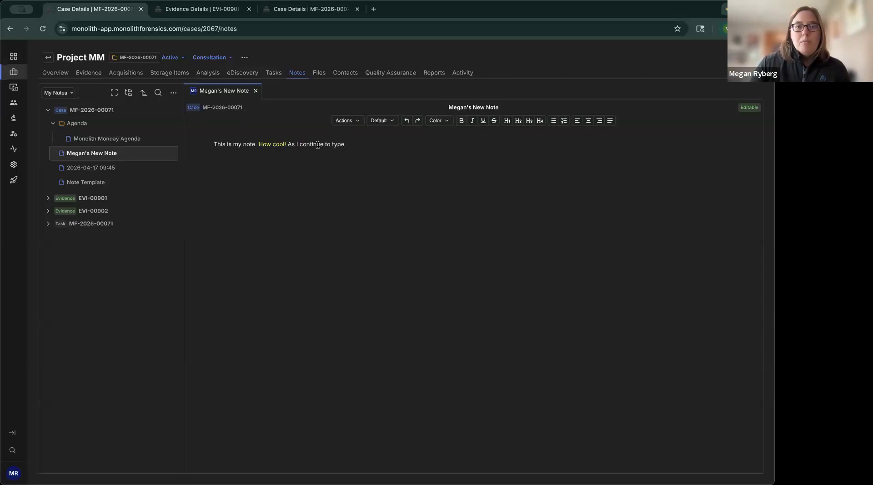
left_click(459, 120)
left_click(472, 120)
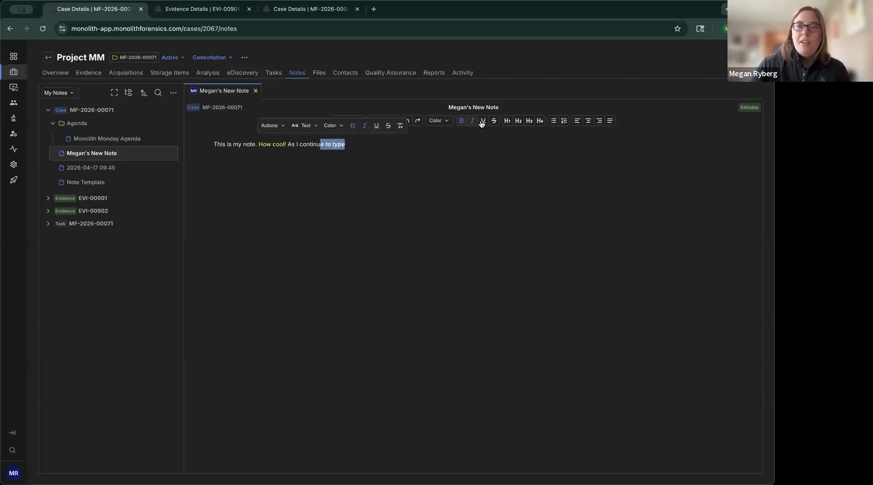
left_click(483, 121)
left_click(493, 121)
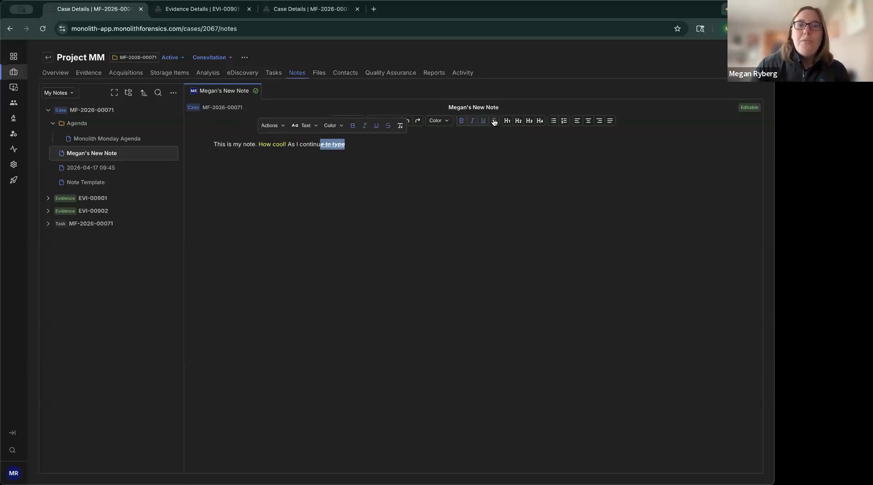
left_click(423, 146)
key("Return")
key("Return")
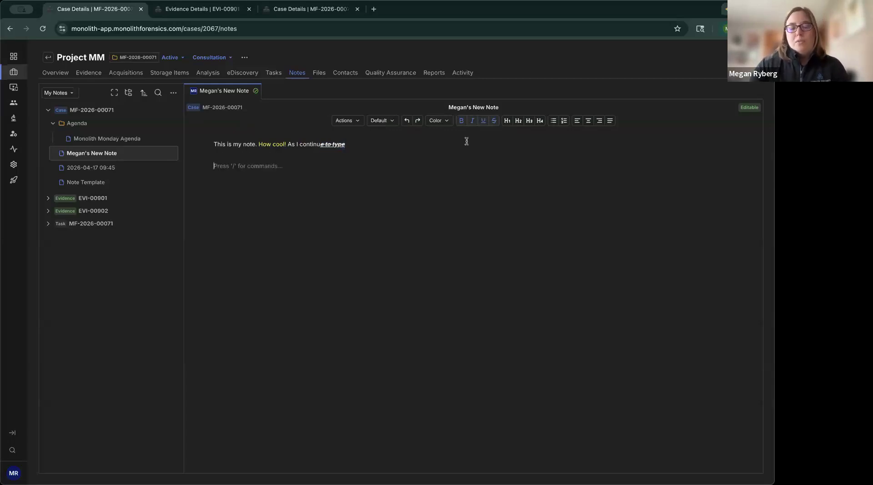
type("No")
key("BackSpace")
key("BackSpace")
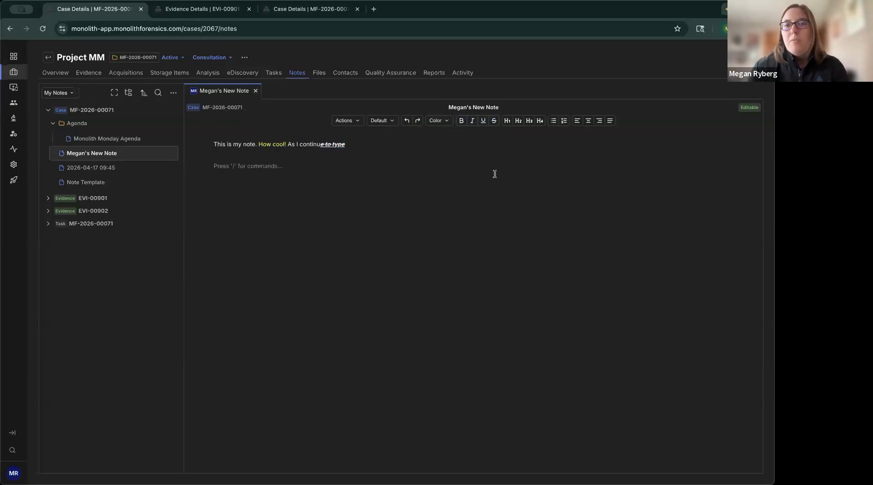
Step: Add a Heading 1 reading "Section Title" below the first paragraph and start a new line under it
left_click(507, 121)
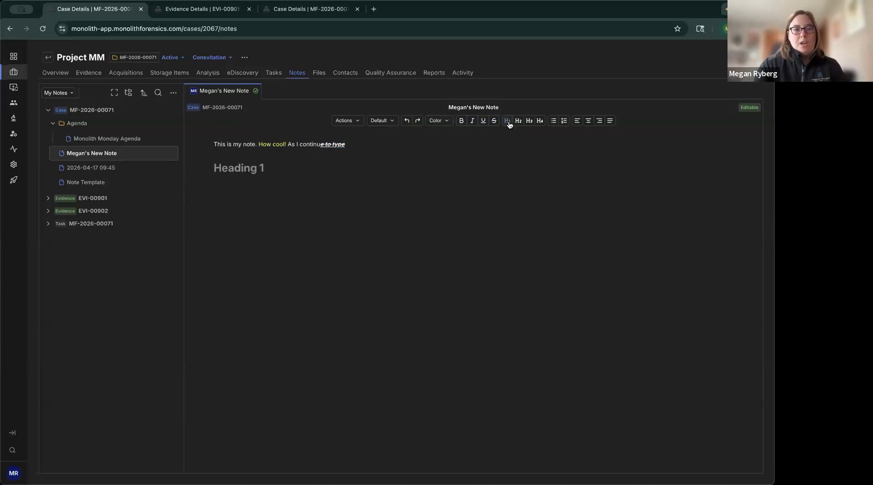
type("Section Title")
key("Return")
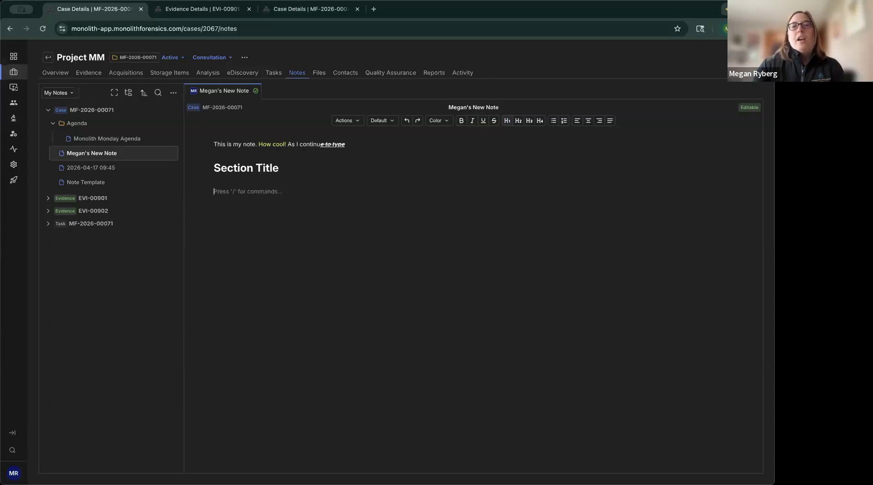
Step: Add a Heading 2 reading "Subheader" under "Section Title" and start a new paragraph below it
left_click(518, 121)
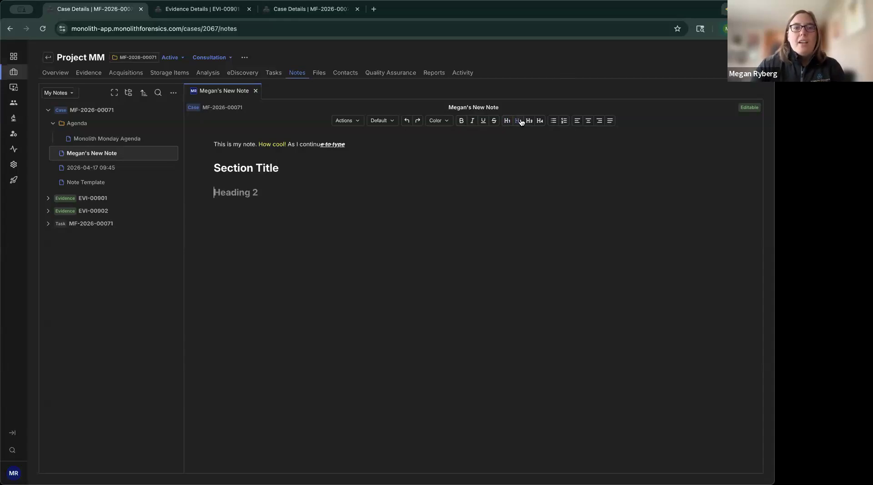
type("Subheader")
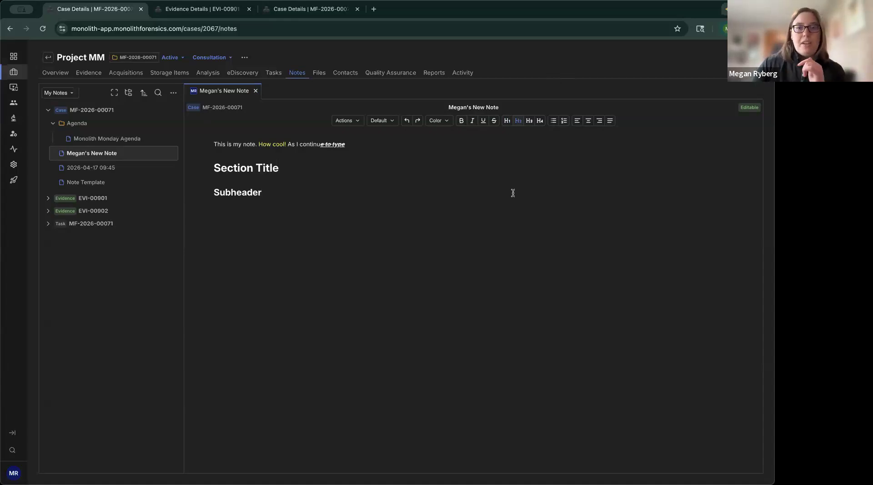
key("Return")
key("Return")
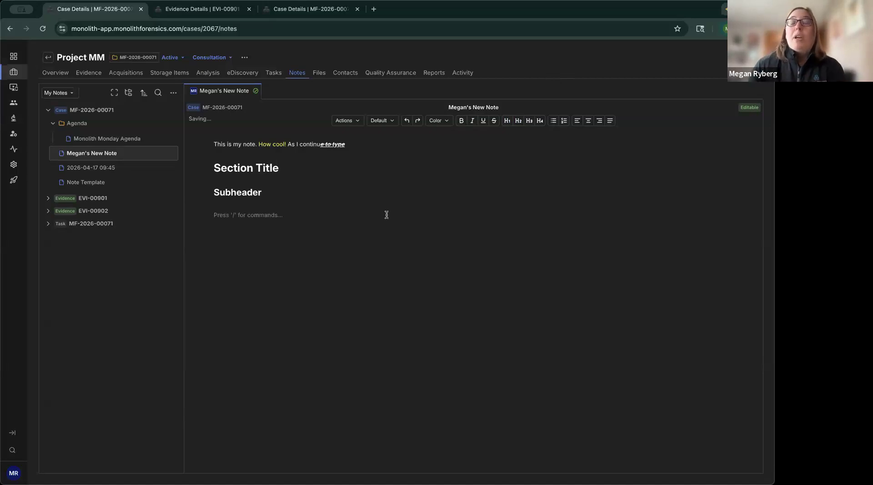
Step: Create a bullet list with the entry "item 1" under "Subheader" and end the list
left_click(554, 125)
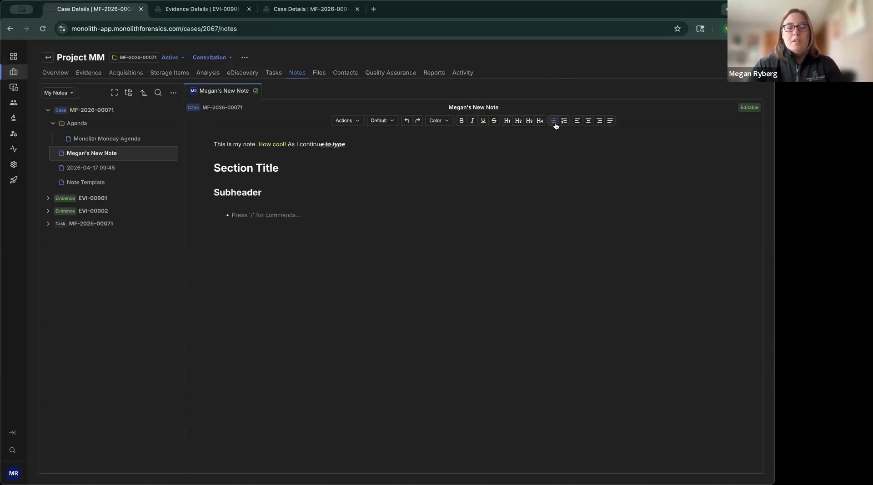
type("item 1")
key("Return")
key("Return")
key("Return")
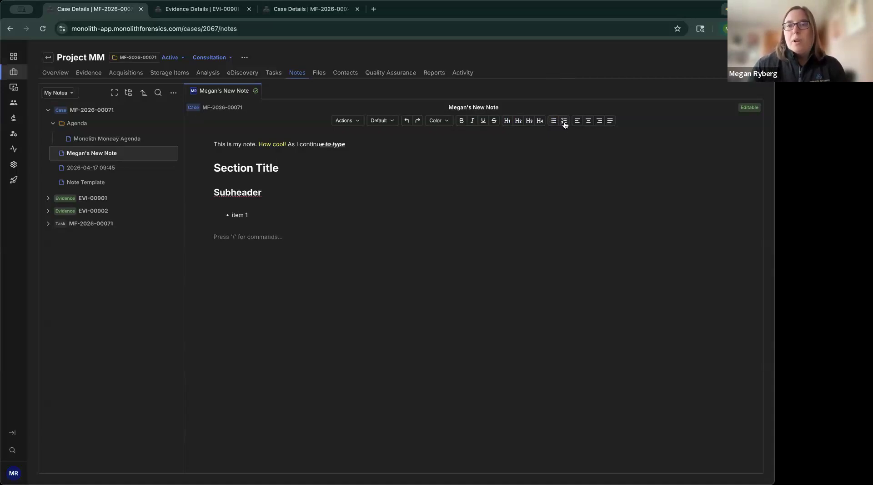
Step: Create a numbered list with the entries "step 1", "step 2" and "setp 3", leaving an empty fourth item
left_click(563, 122)
type("s")
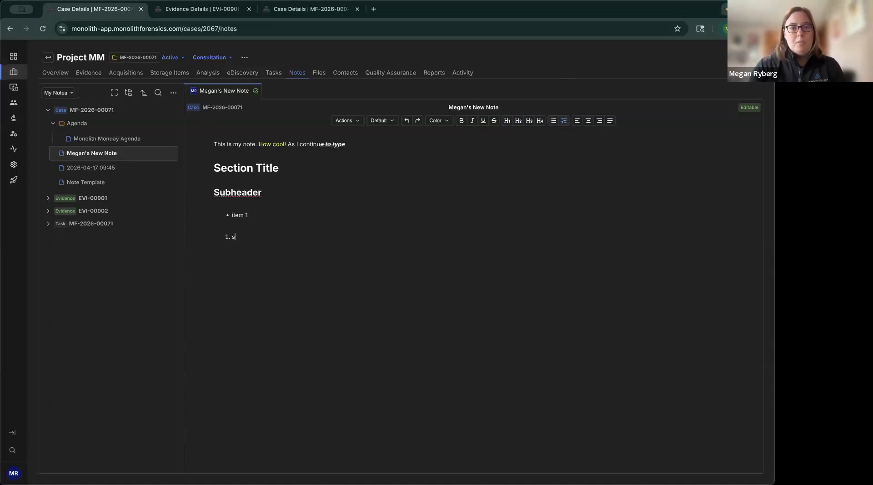
type("tep 1")
key("Return")
type("step 2")
key("Return")
type("setp 3")
key("Return")
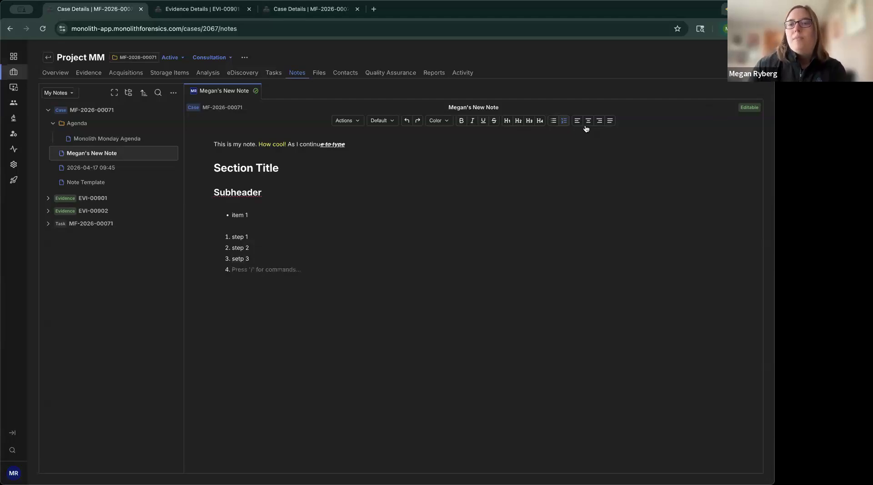
Step: Try centred, right-aligned and justified alignment on the "Section Title" heading
left_click(217, 169)
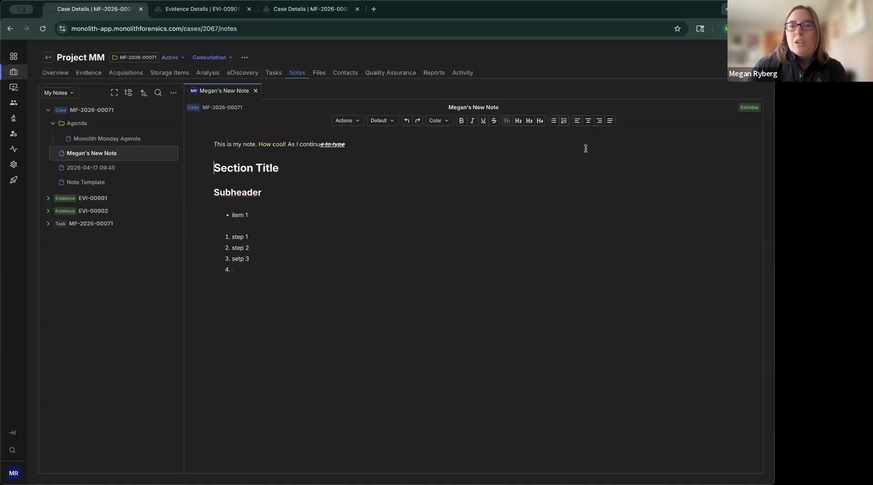
left_click(588, 121)
left_click(598, 122)
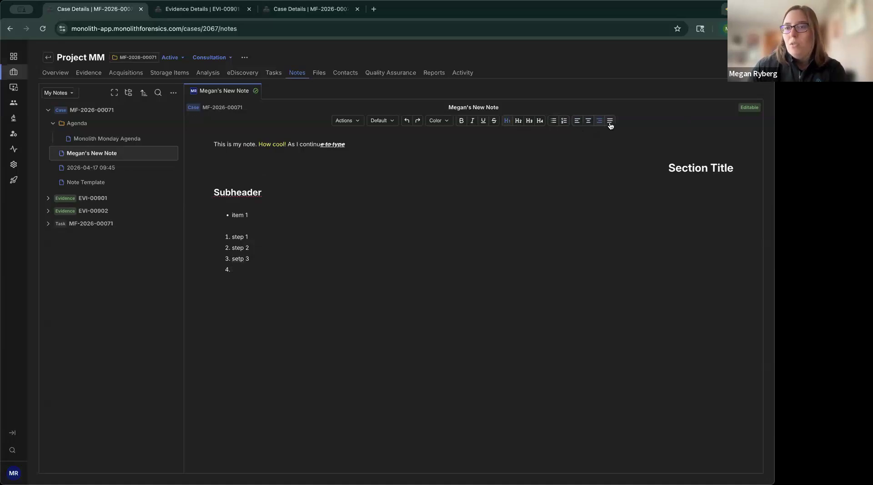
left_click(610, 124)
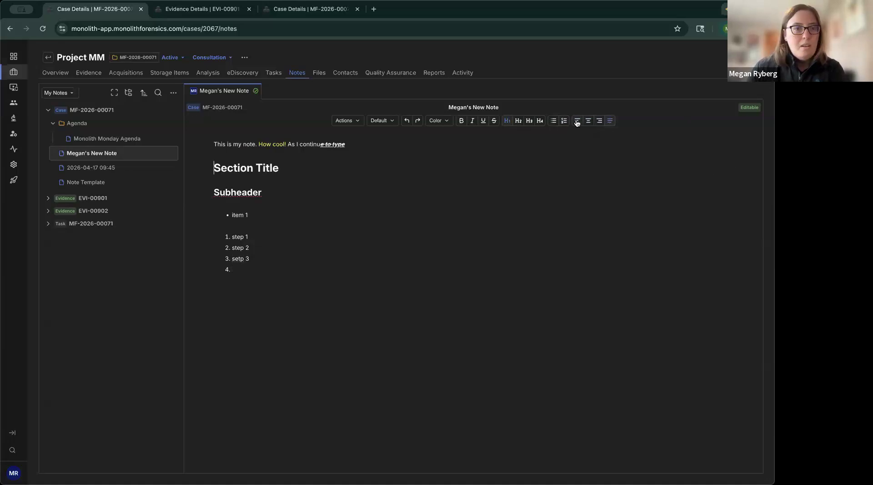
key("Return")
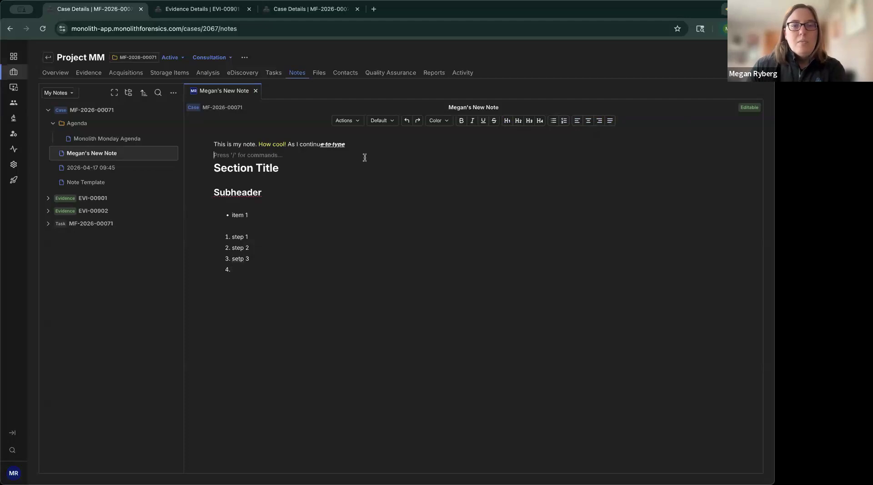
Step: Select "This is my note" and examine the text style choices offered for the selection
left_click_drag(211, 144, 254, 144)
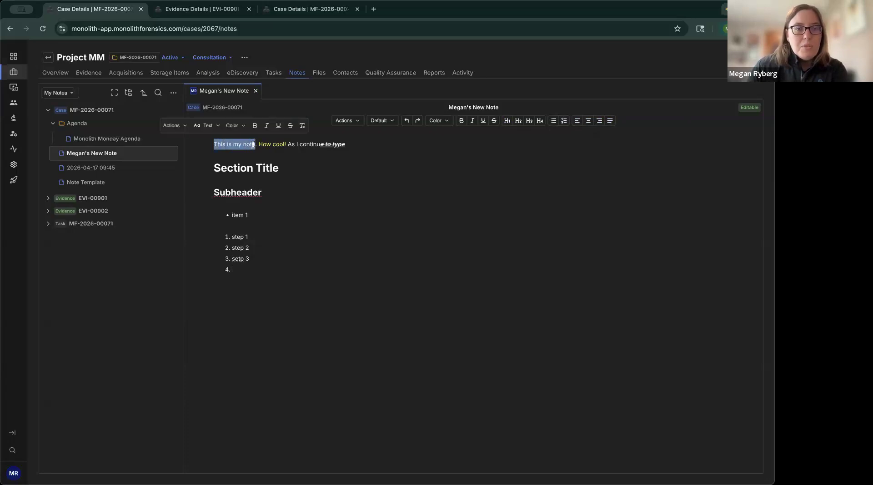
left_click(210, 126)
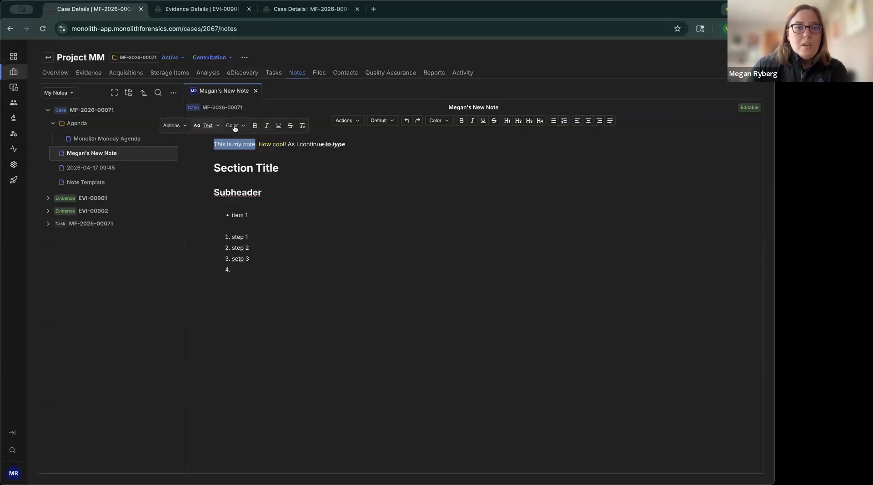
left_click(214, 126)
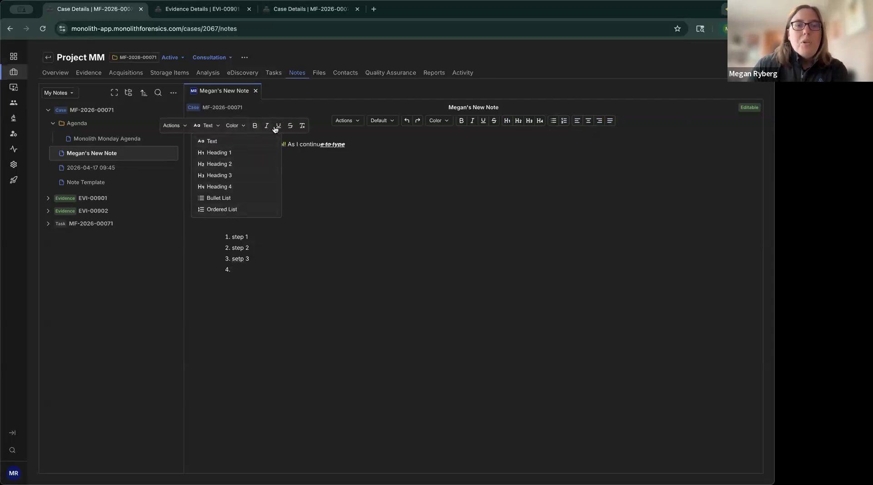
left_click(341, 187)
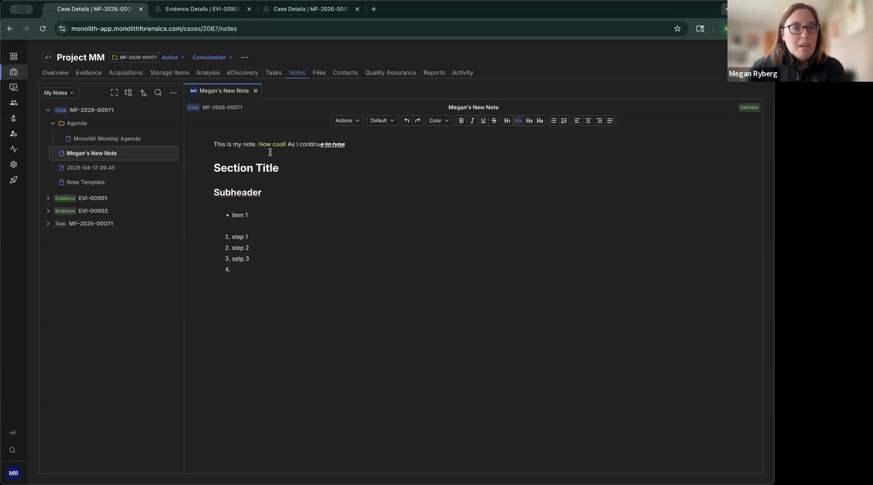
Step: View the Monolith Monday Agenda note and return to the new case note
left_click(106, 140)
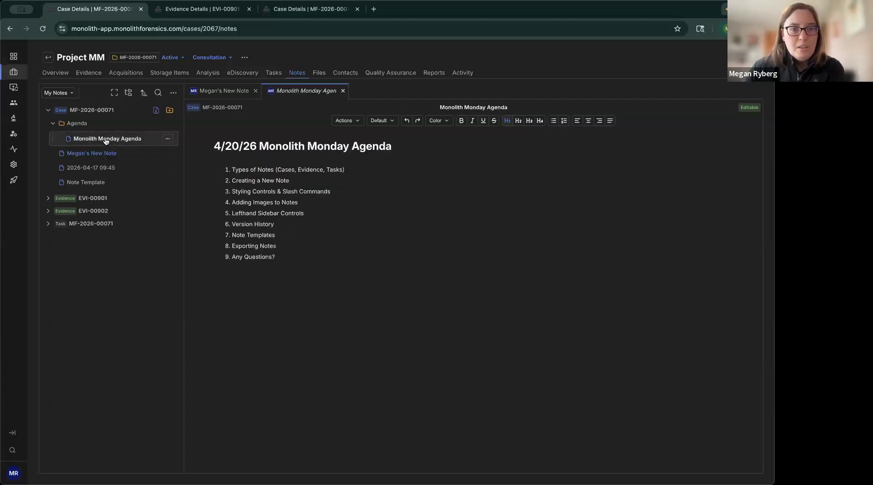
left_click(224, 93)
left_click(371, 153)
Step: Insert a block of blank lines above the "This is my note." paragraph
left_click(212, 143)
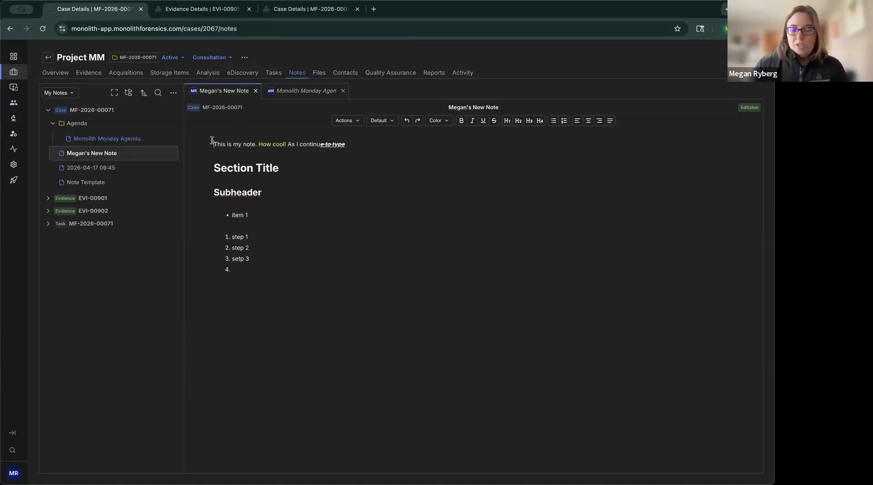
key("Return")
key("Return")
type("\\")
key("Return")
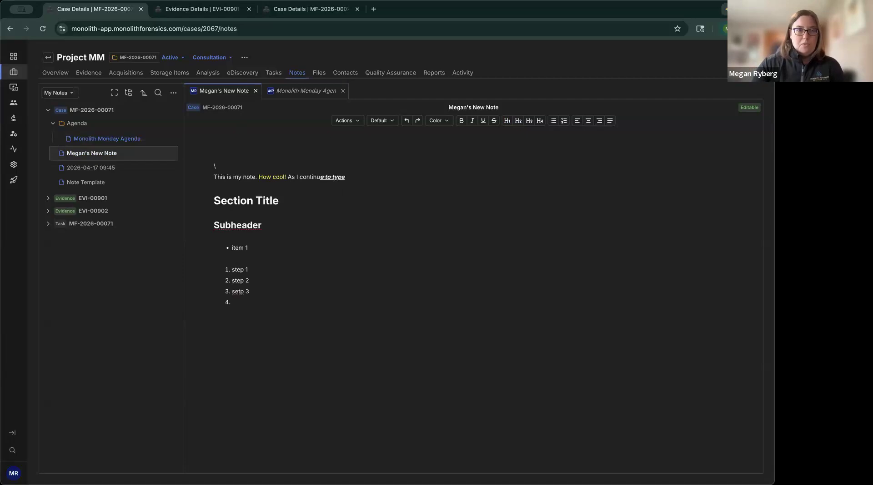
key("BackSpace")
key("BackSpace")
key("Return")
key("Return")
key("Return")
key("Return")
key("Return")
key("Return")
key("Return")
key("Return")
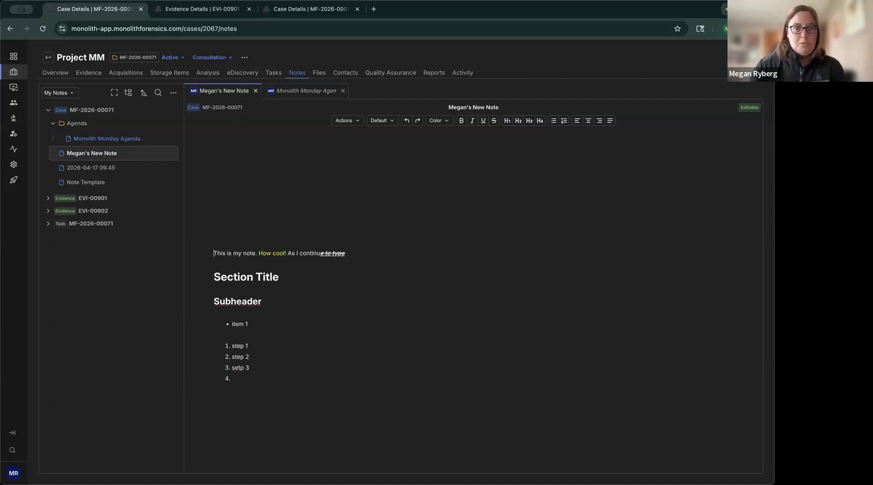
key("Return")
Step: Insert the current timestamp with a slash command on a blank line near the start of the note
key("Up")
key("Up")
key("Up")
key("Up")
key("Up")
key("Up")
key("Up")
key("Up")
key("Up")
key("Up")
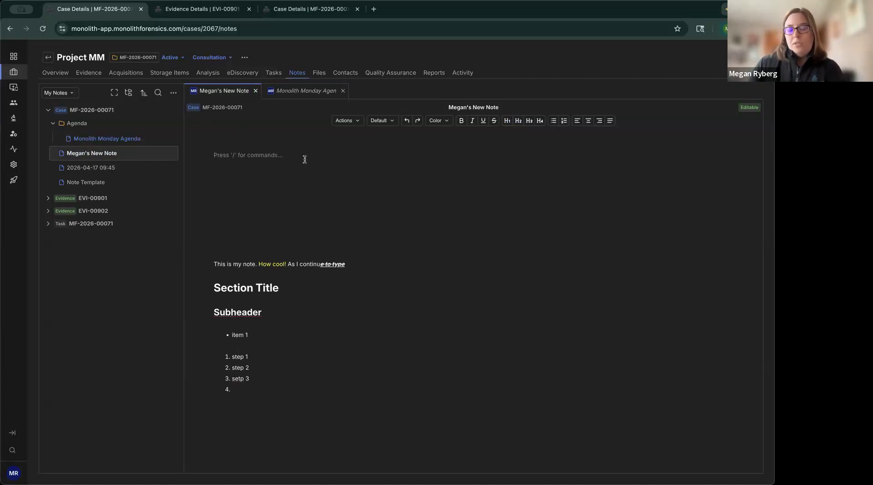
type("/")
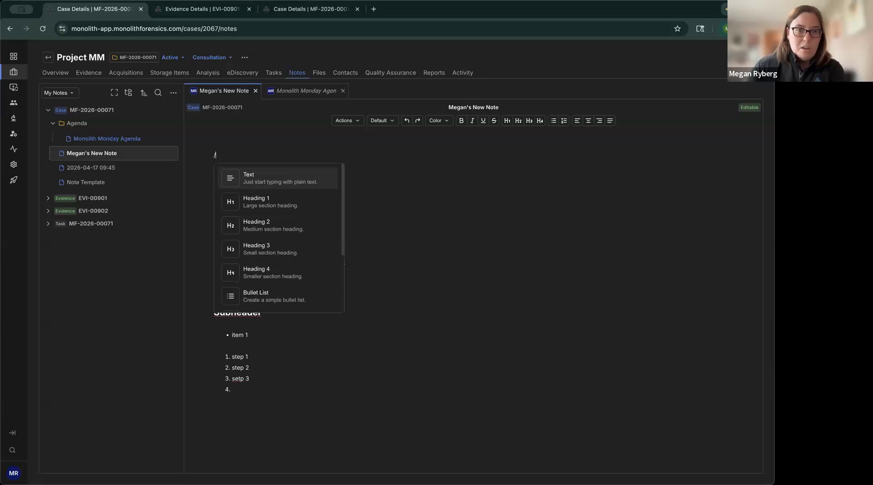
key("Down")
key("Down")
key("Down")
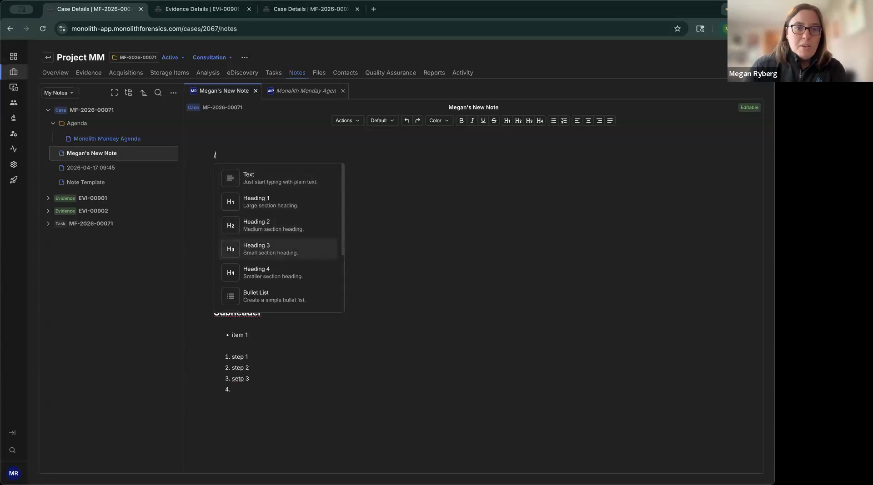
key("Down")
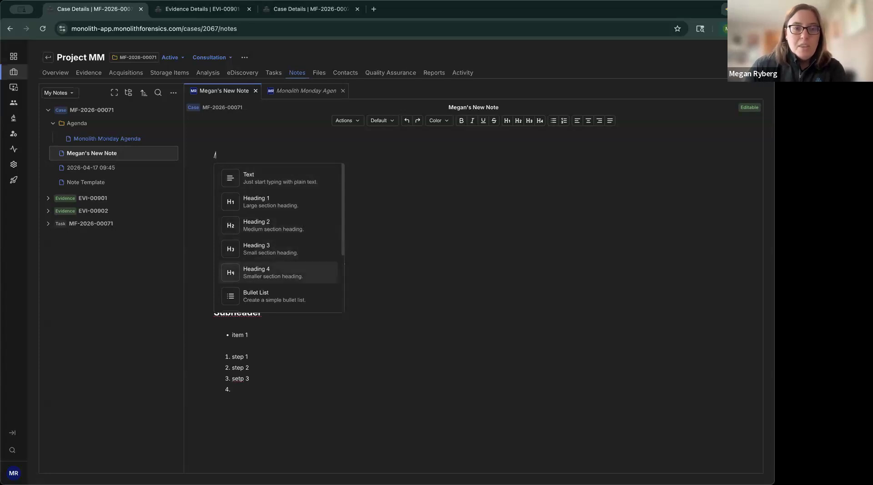
key("Up")
key("Up")
key("Up")
key("Down")
key("Down")
key("Down")
key("Down")
key("Down")
key("Down")
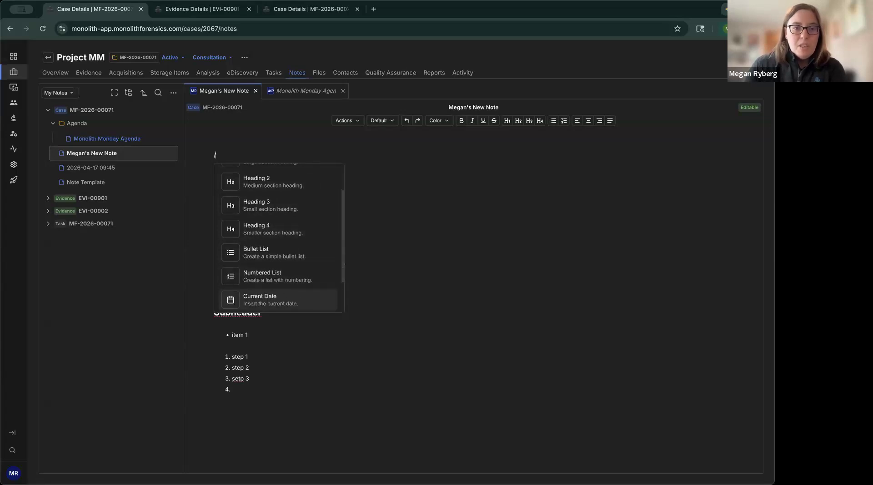
key("Down")
key("Up")
key("Down")
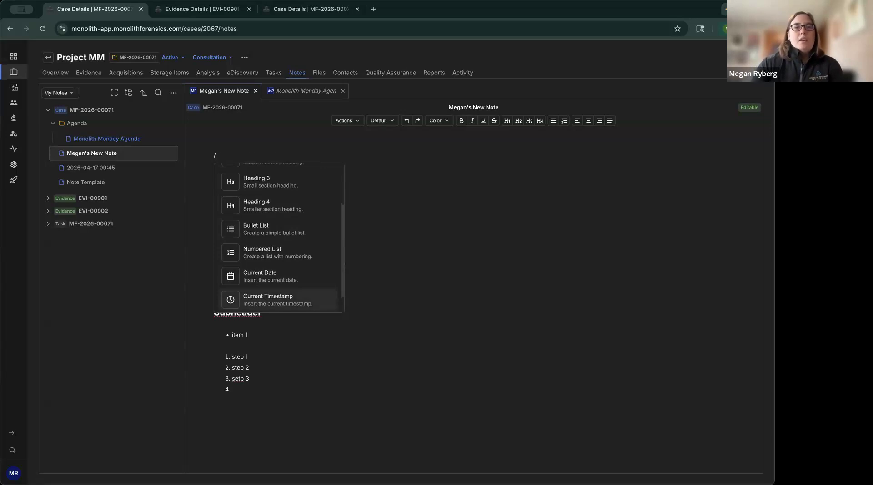
key("Return")
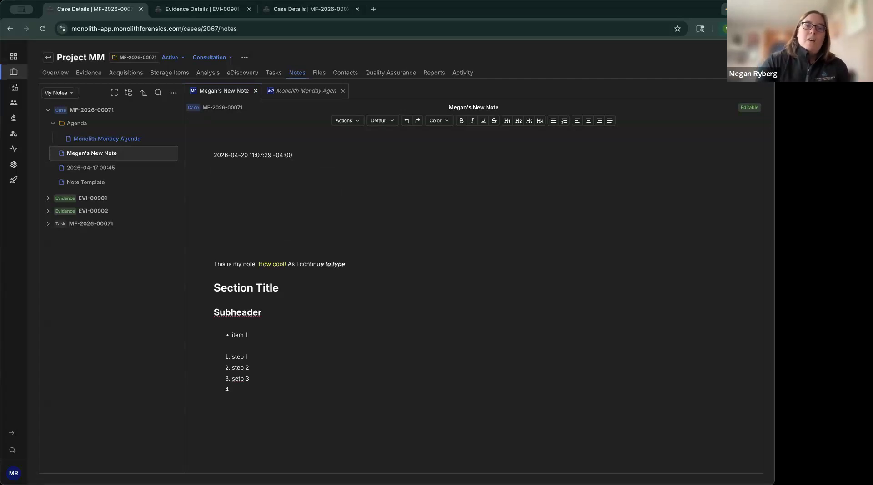
Step: Insert the current date on the line below the timestamp using the /date command
key("Return")
type("/time")
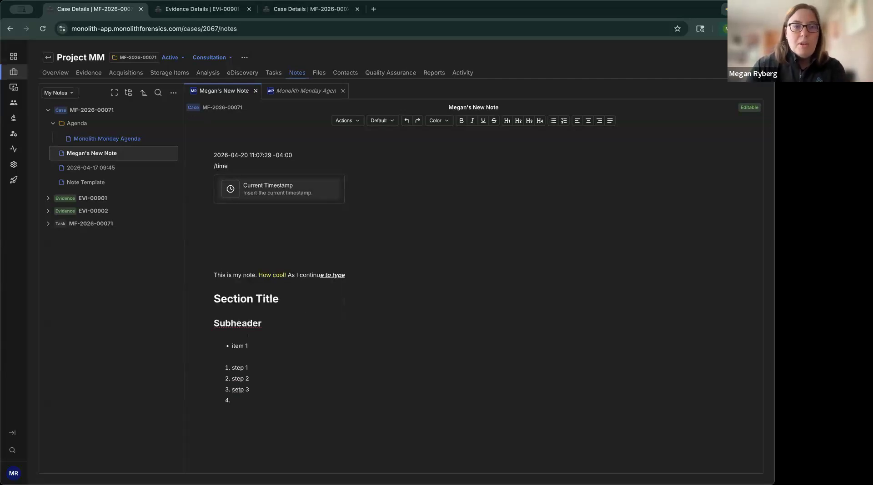
key("BackSpace")
key("BackSpace")
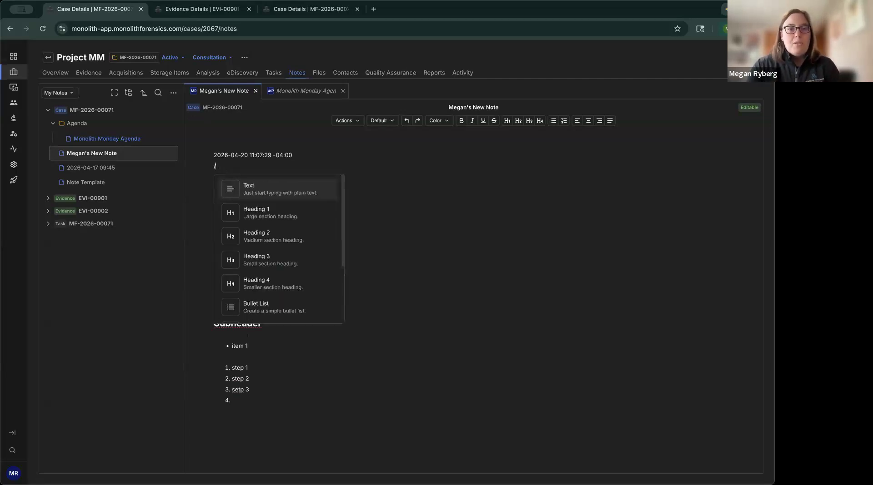
type("date")
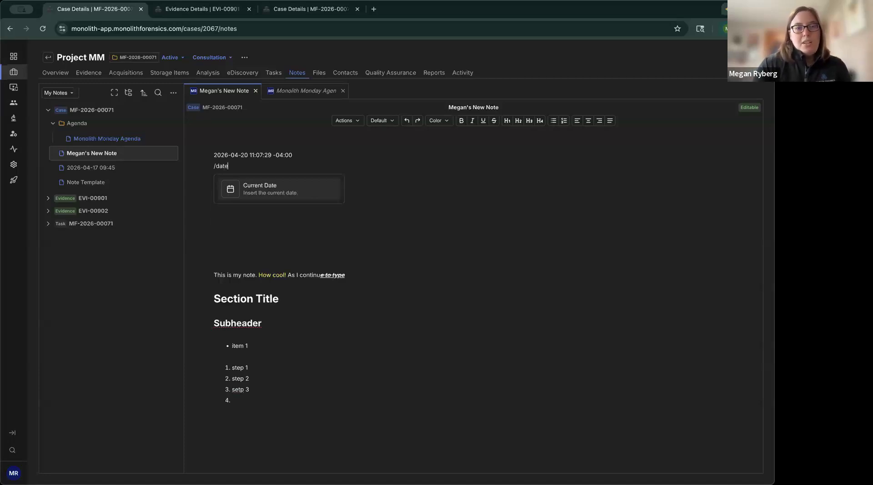
key("Return")
key("Return")
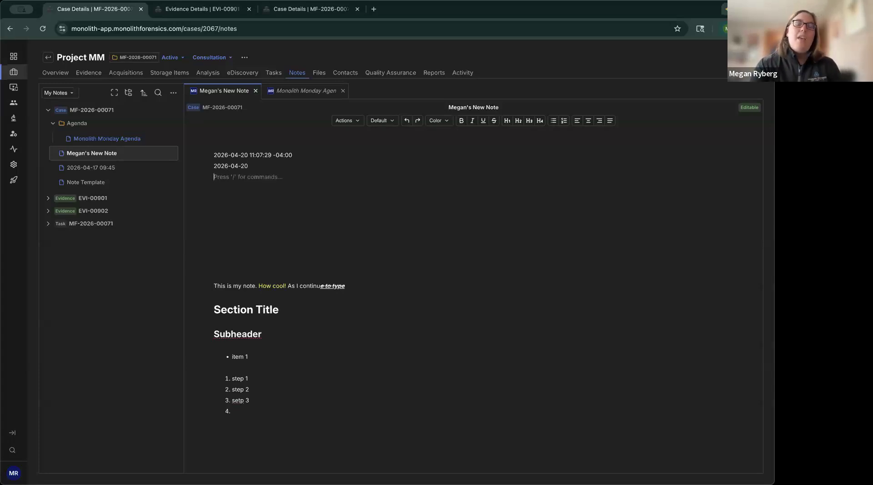
Step: Accept the Current Date suggestion and upload the disk hex-view screenshot below it with the Image slash command
key("Return")
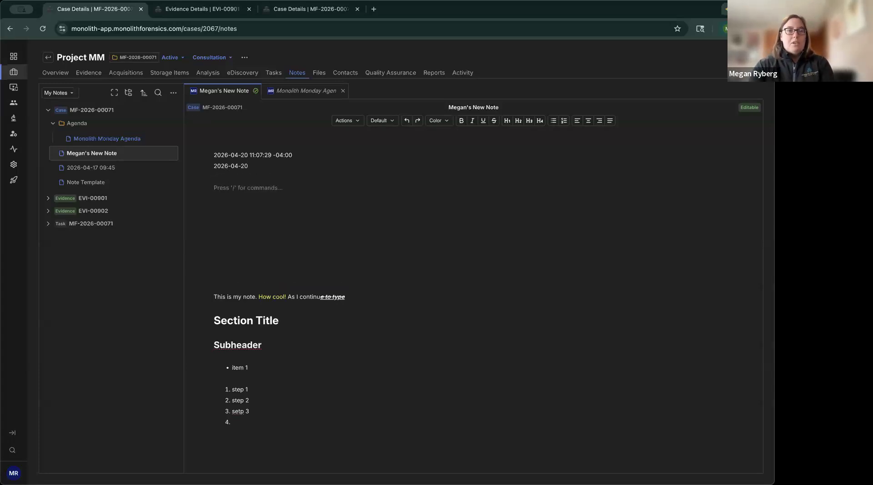
type("/")
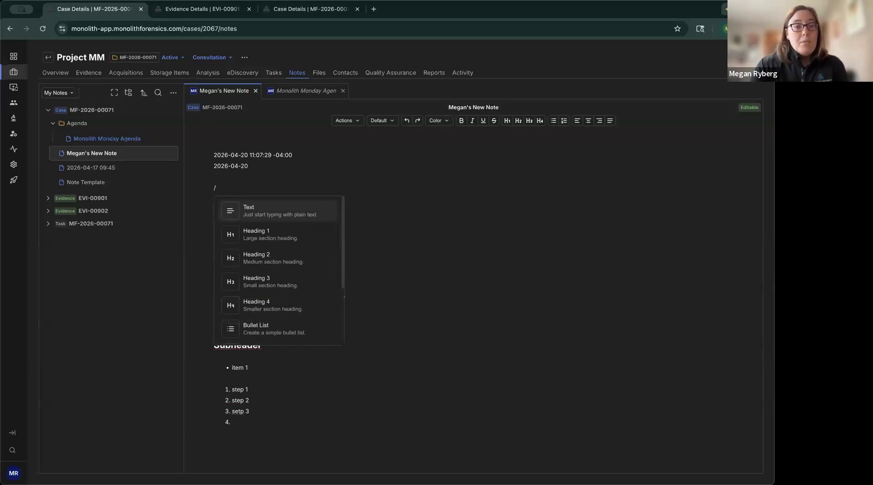
type("i")
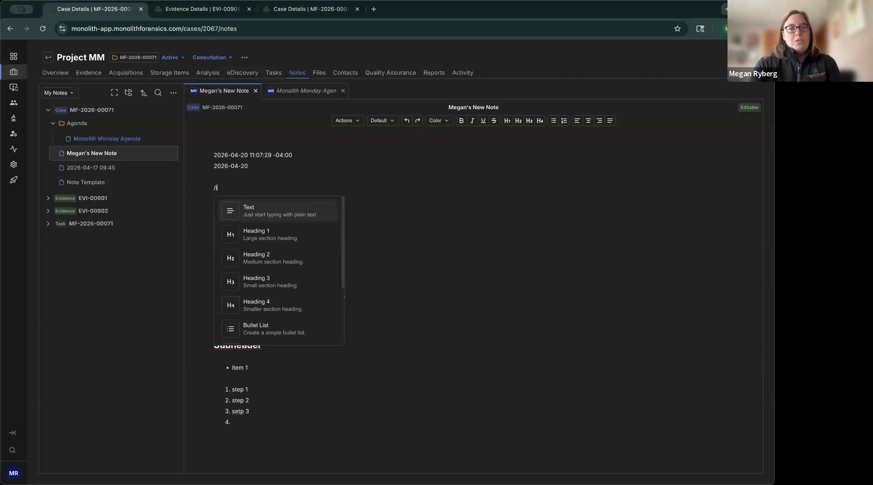
type("mag")
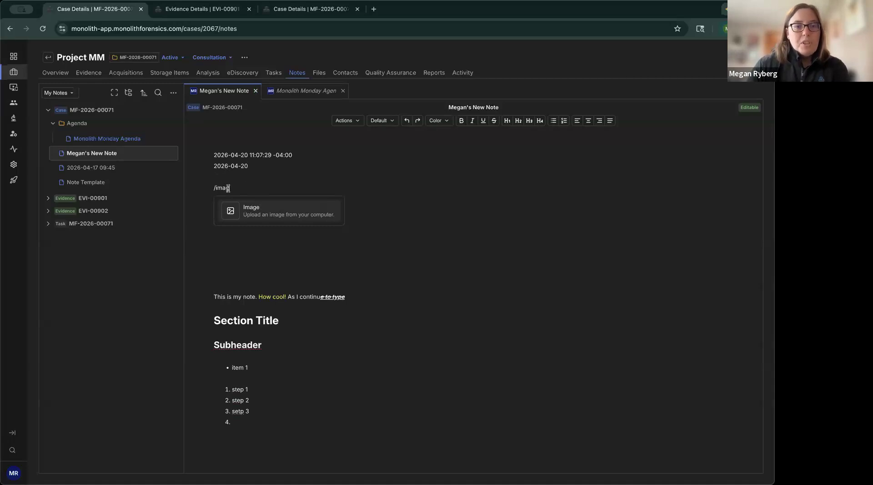
left_click(285, 215)
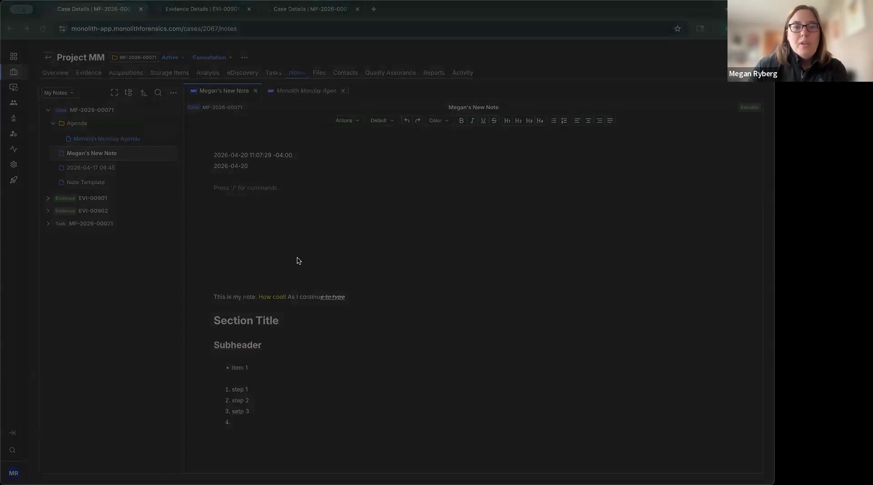
left_click(555, 321)
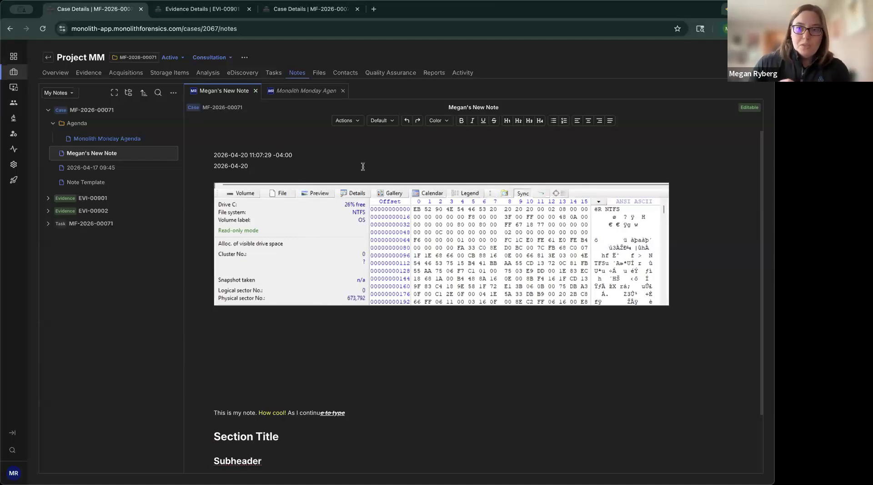
Step: Add the USB drive photo from the computer to the note, on a blank line below the hex-view screenshot
left_click(317, 342)
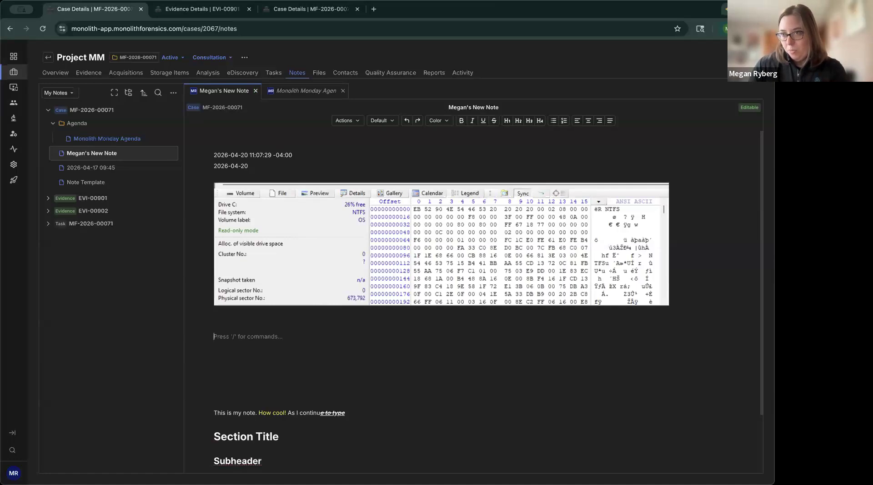
left_click_drag(695, 197, 694, 197)
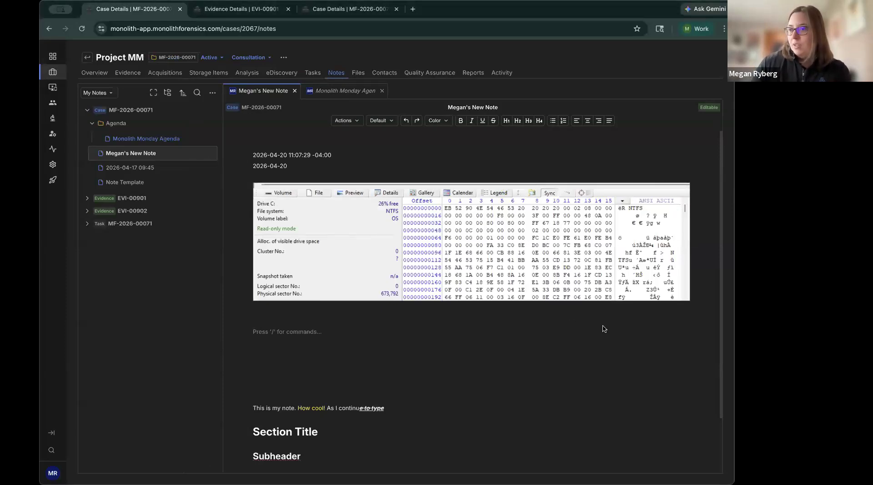
left_click_drag(627, 303, 353, 341)
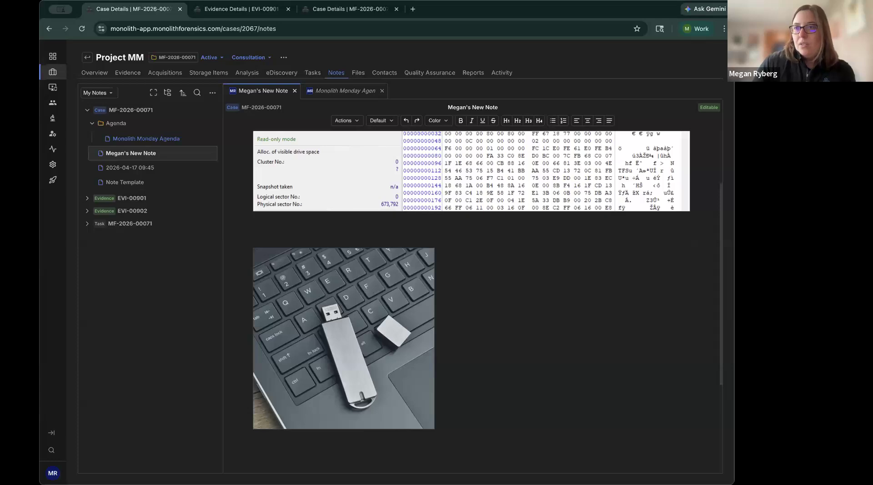
scroll(568, 237, "up", 4)
left_click(303, 138)
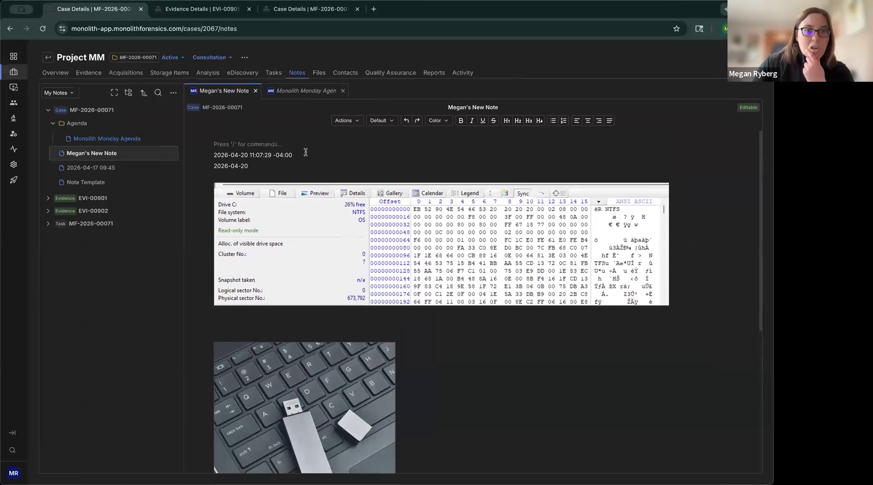
Step: View the Monolith Monday Agenda note, and collapse and re-expand the MF-2026-00071 case notes
left_click(102, 141)
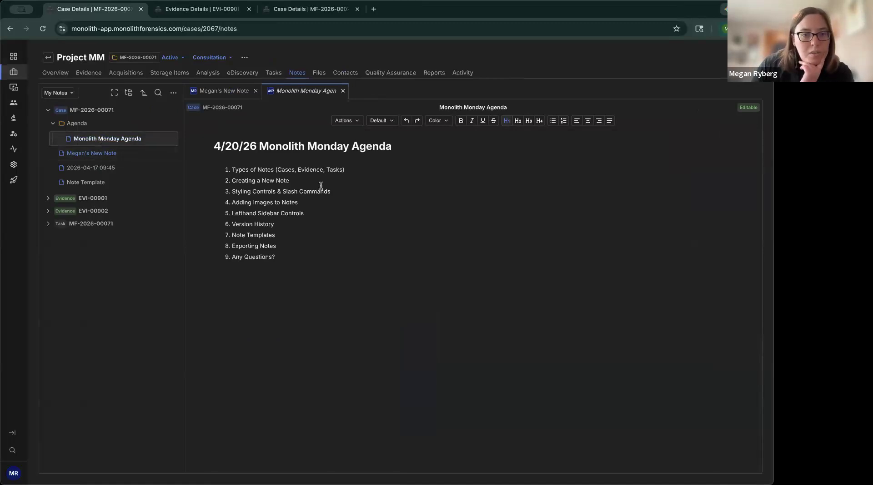
left_click(315, 214)
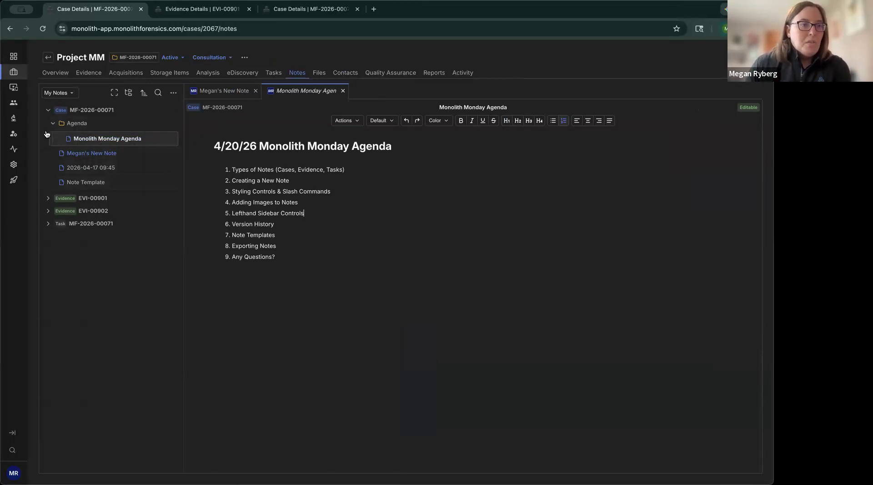
left_click(48, 110)
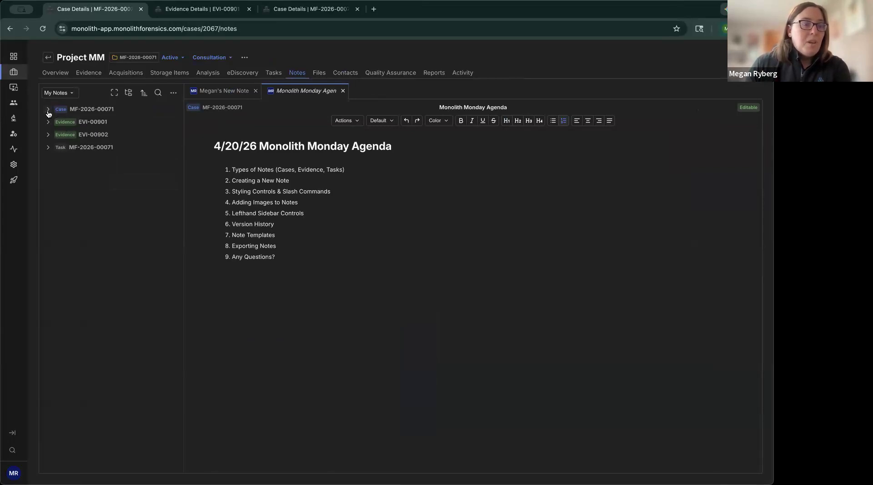
left_click(48, 110)
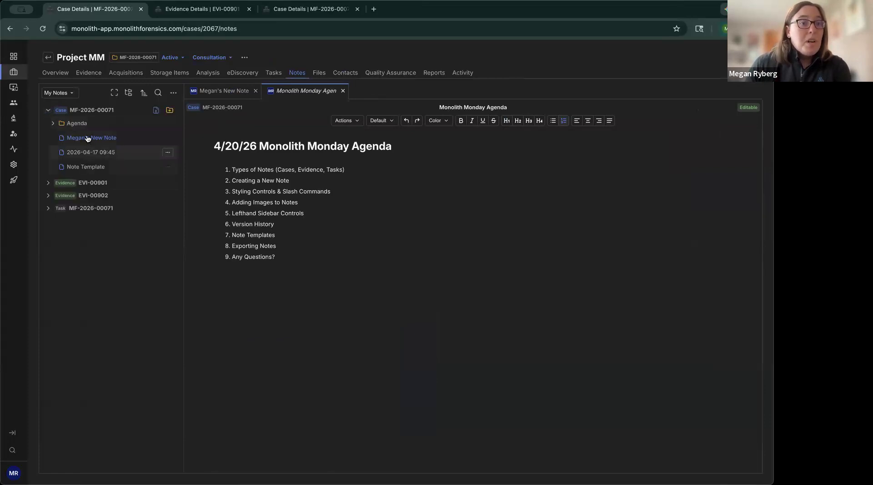
Step: Create a folder under the MF-2026-00071 case notes and rename it Monolith Monday Examples
mouse_move(171, 118)
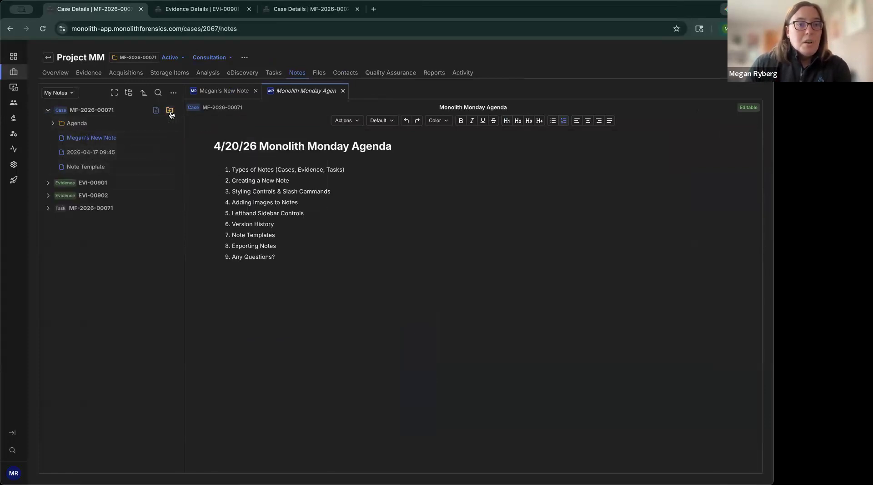
left_click(171, 113)
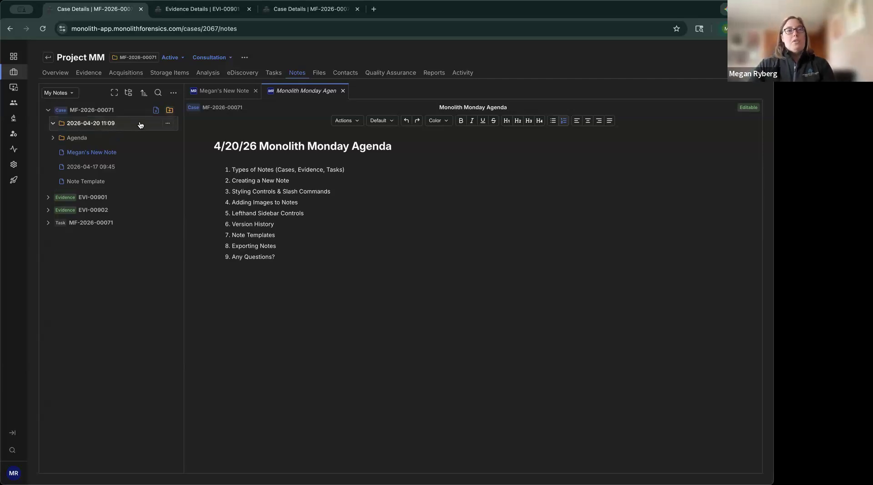
left_click(168, 123)
left_click(184, 154)
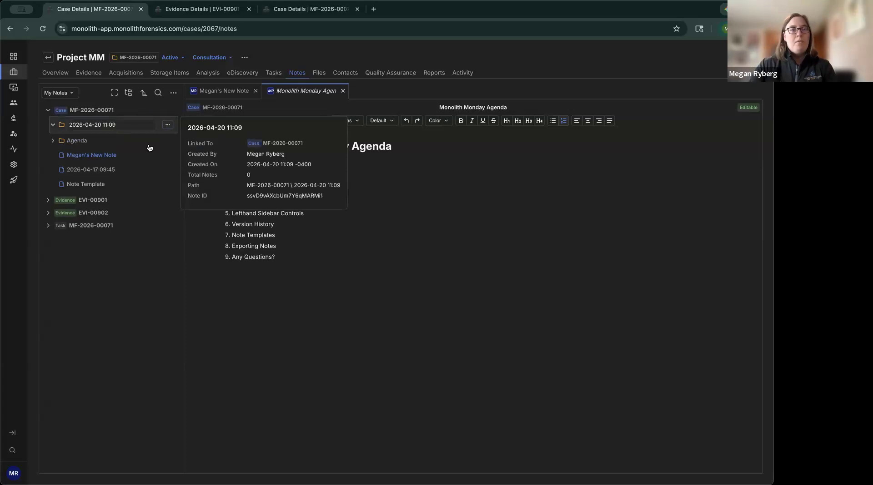
left_click(102, 127)
type("M")
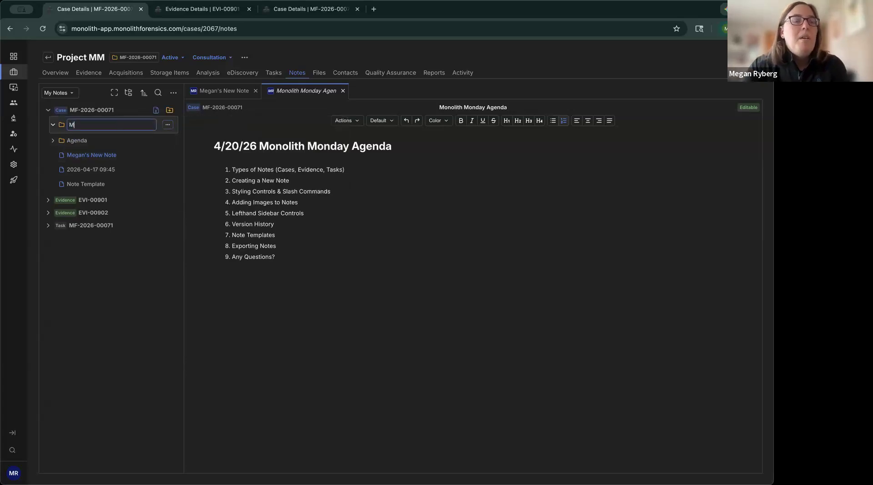
type("onolith Monday Examples")
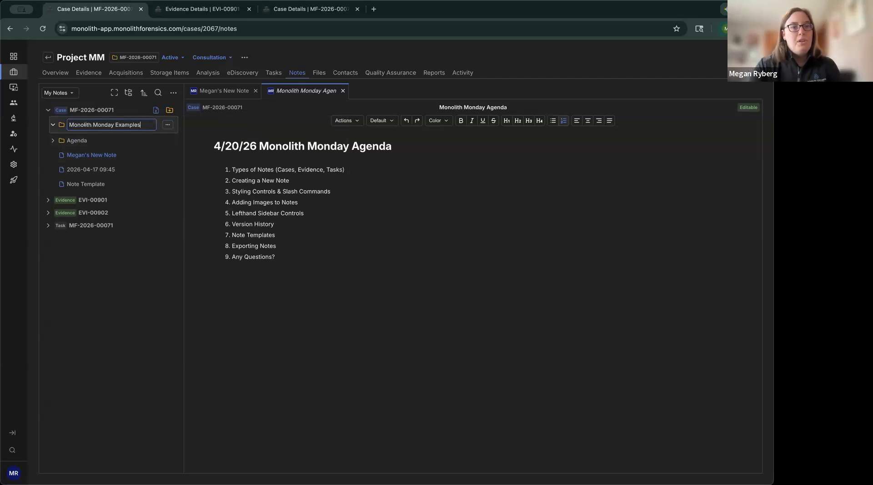
key("Return")
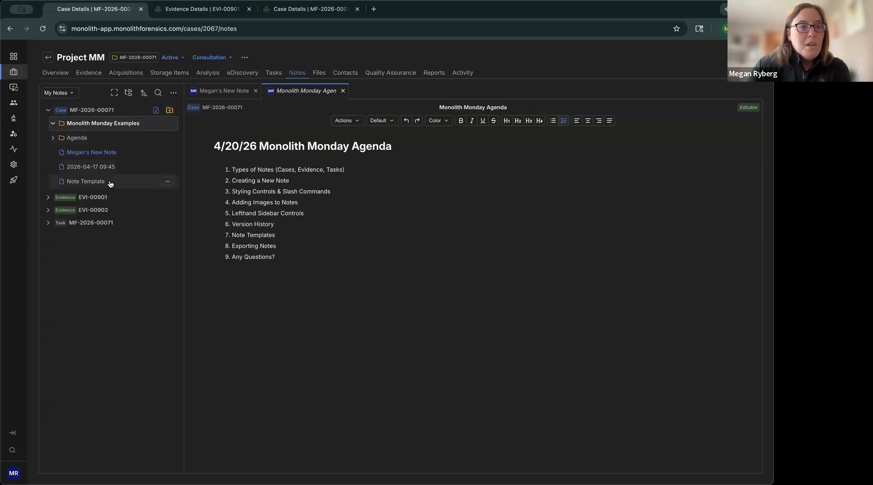
mouse_move(74, 171)
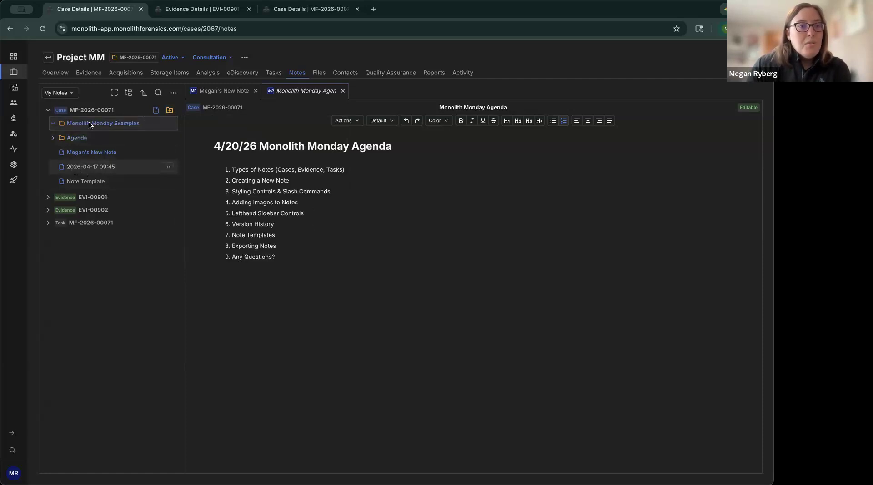
left_click_drag(93, 125, 94, 126)
mouse_move(97, 127)
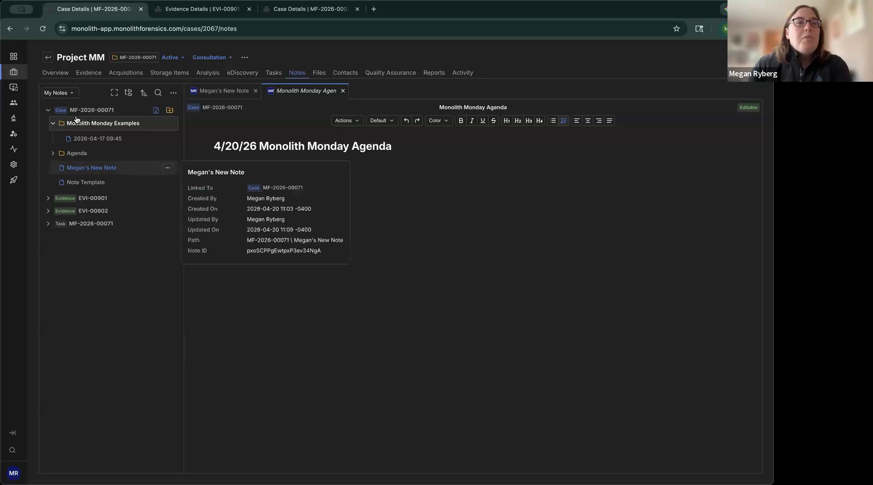
Step: Examine the User Notes and My Notes scope options for the notes list, keeping My Notes
left_click(68, 94)
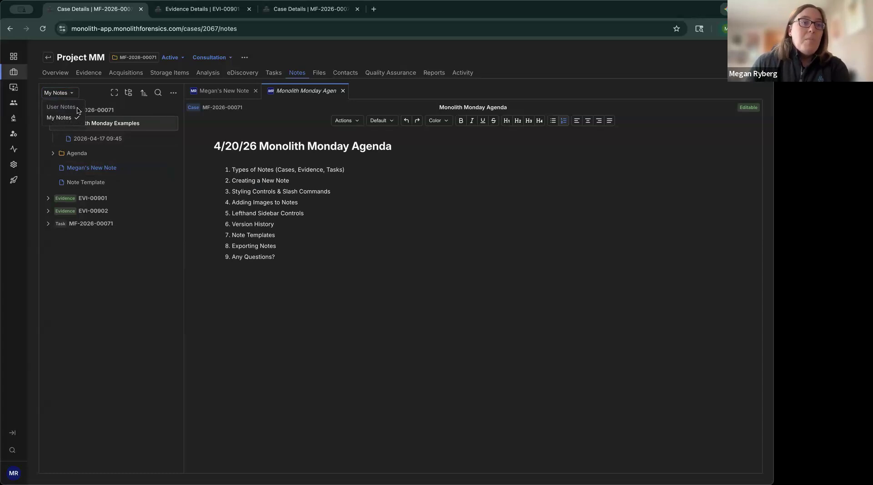
triple_click(46, 107)
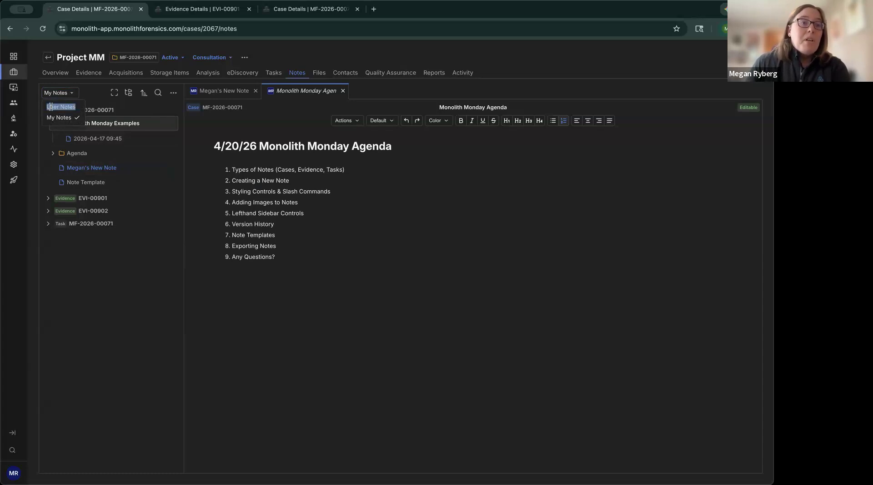
left_click(78, 107)
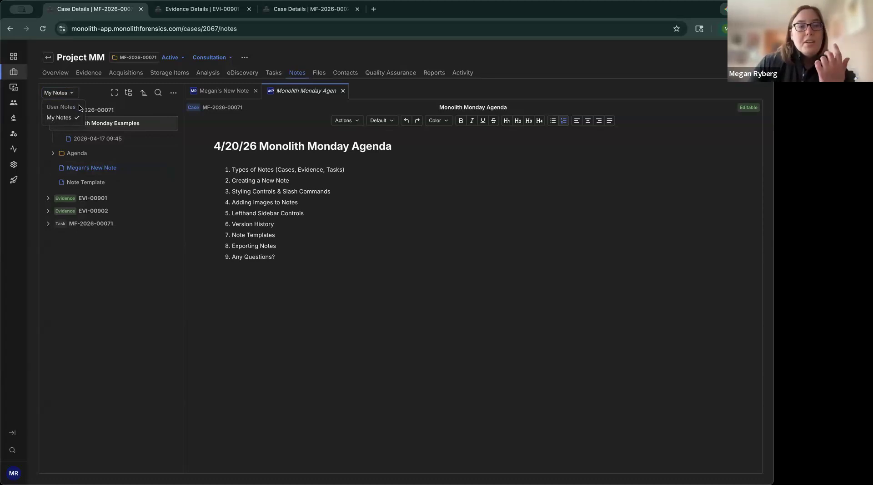
left_click(92, 97)
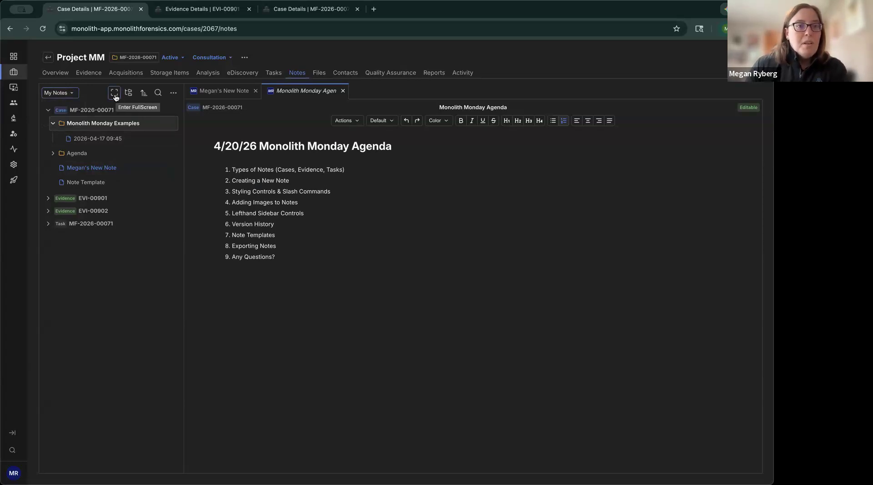
Step: Show the notes in full screen and as a flat list, restoring the normal tree view each time
left_click(114, 93)
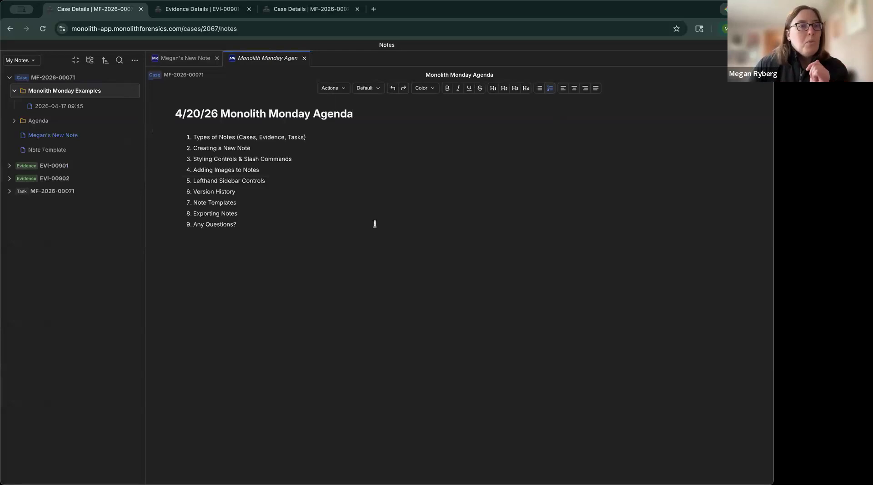
left_click(75, 61)
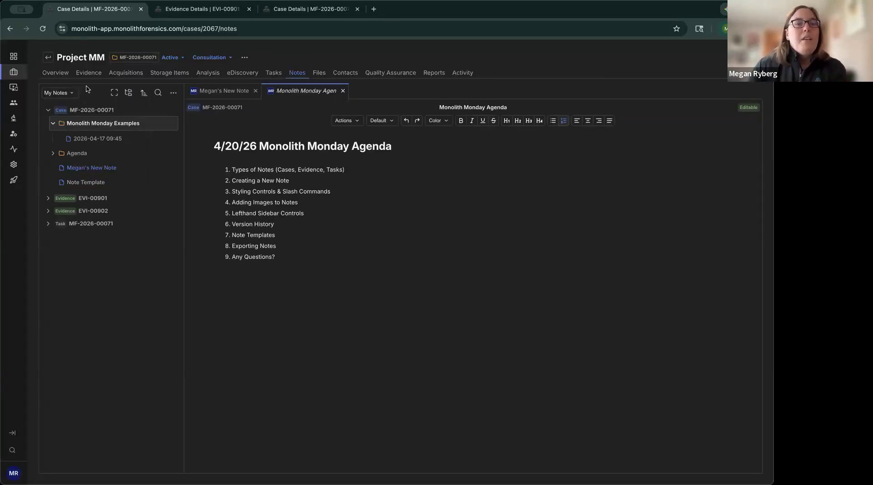
left_click(130, 98)
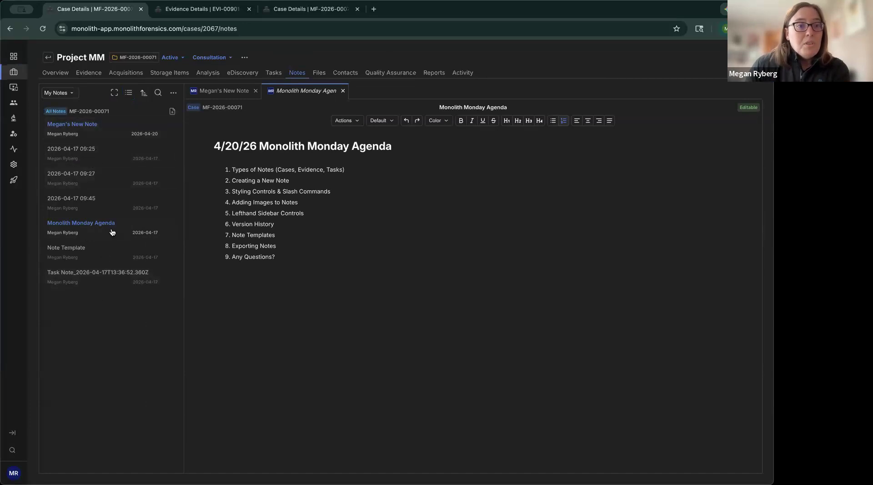
left_click(129, 95)
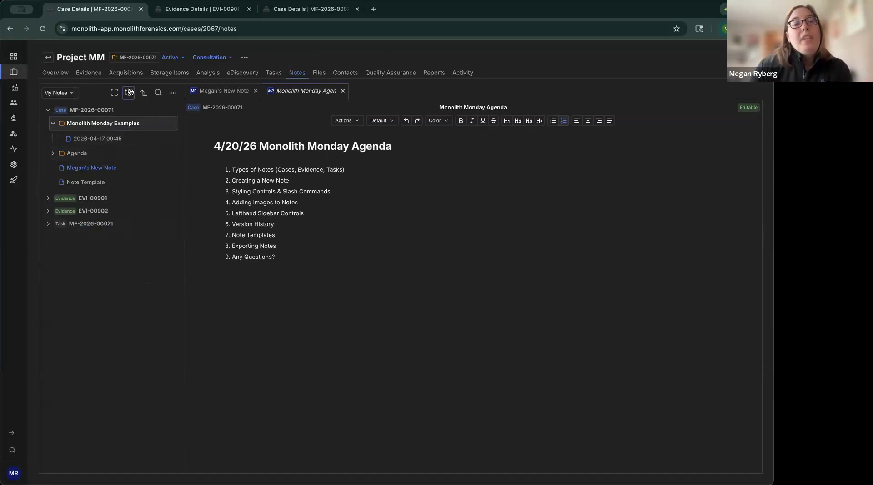
Step: Examine the name, updated-date and created-date sorting options for the notes list, keeping the current order
left_click(147, 98)
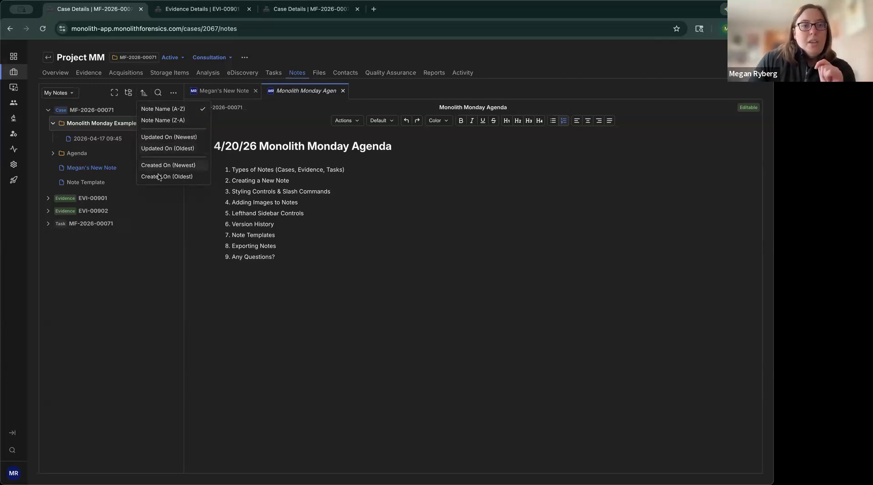
left_click(169, 199)
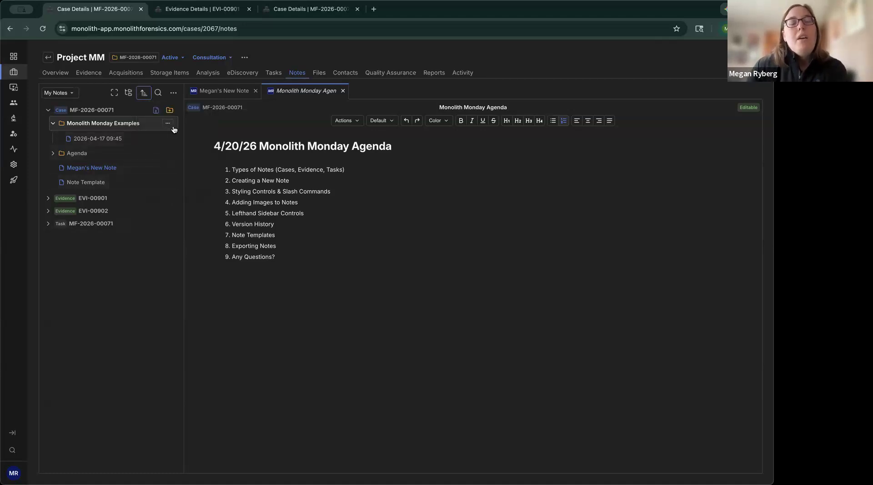
mouse_move(173, 131)
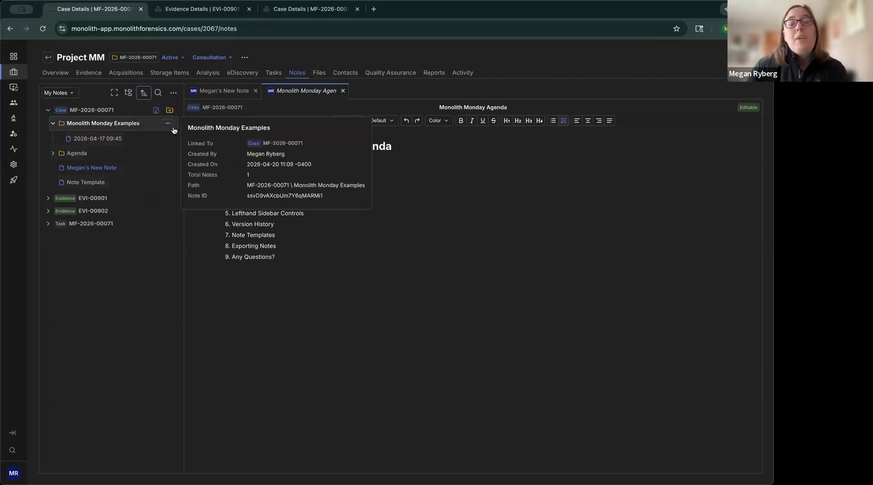
Step: Search My Notes for "drone" to view the Drone Acquisition Notes, and return to the case note with the USB drive image in tree view
left_click(158, 93)
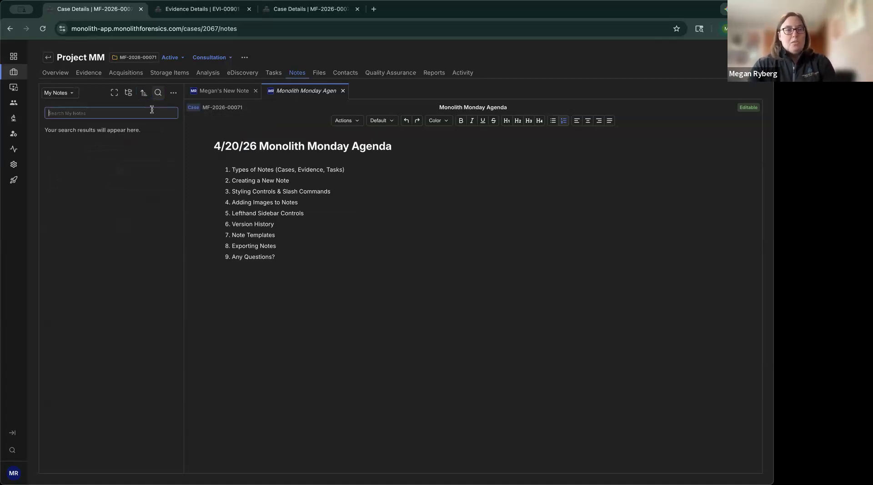
type("drone")
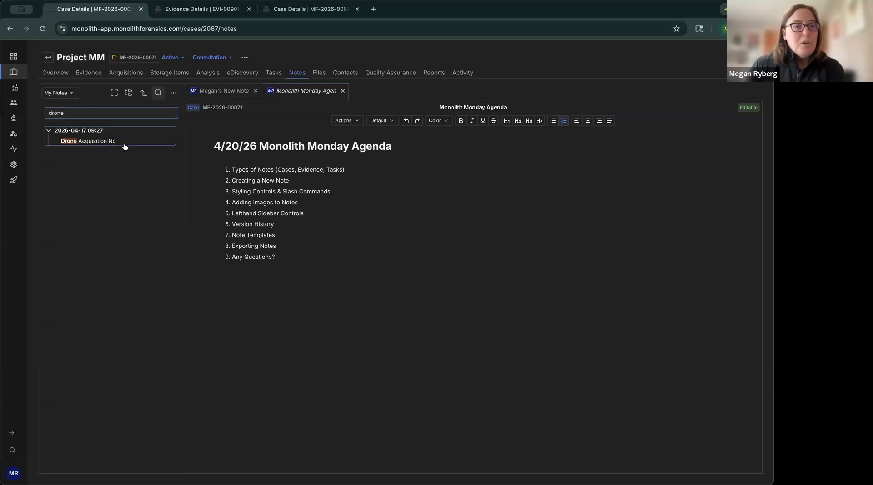
left_click(114, 142)
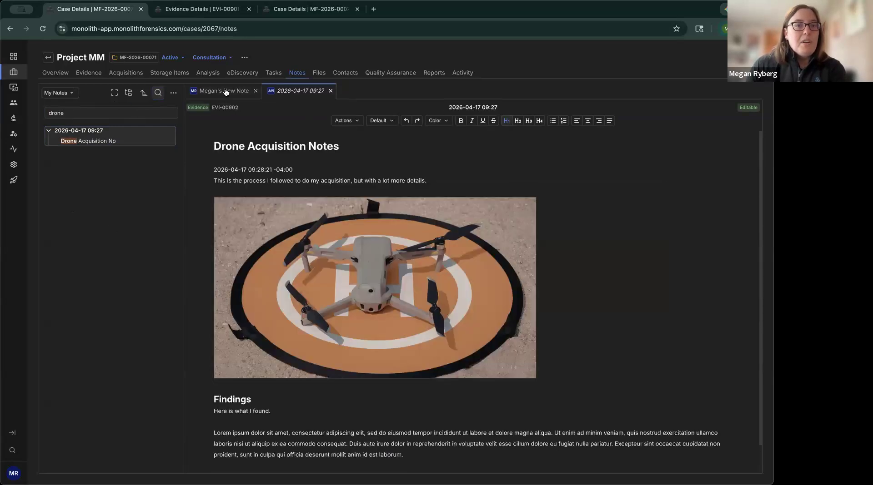
left_click(222, 93)
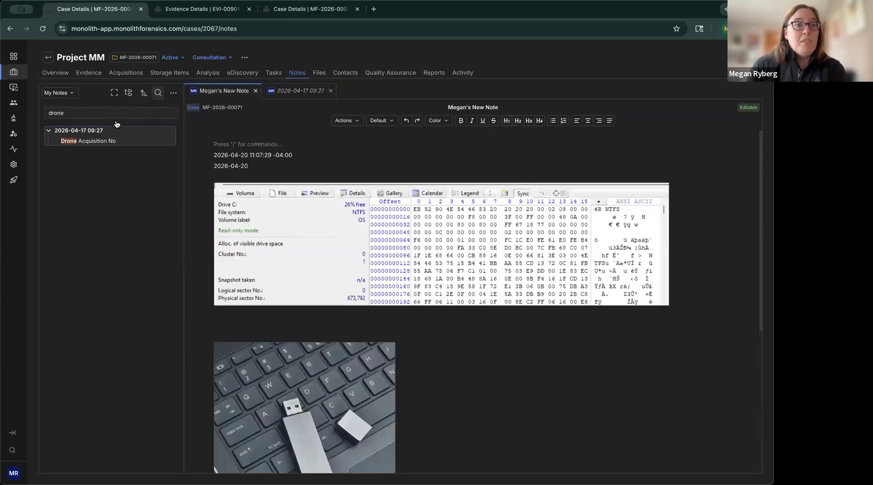
left_click(158, 93)
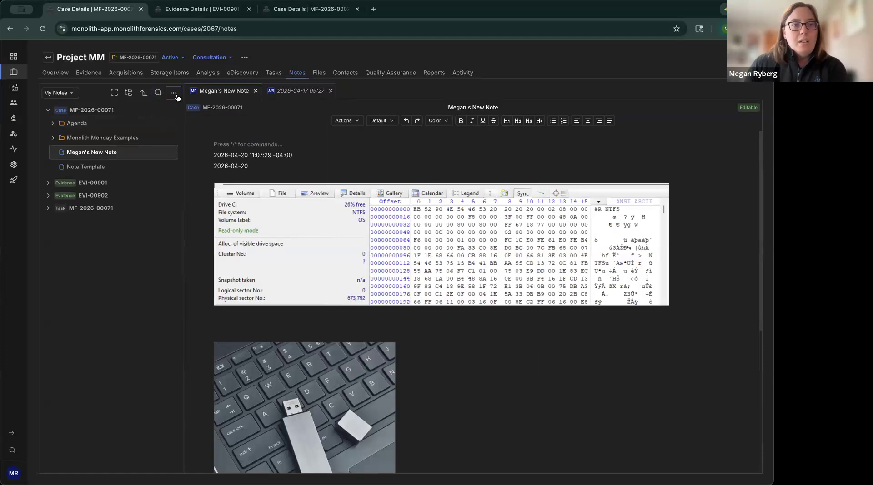
Step: Hide the editor toolbar in the open case note and show it again
left_click(174, 94)
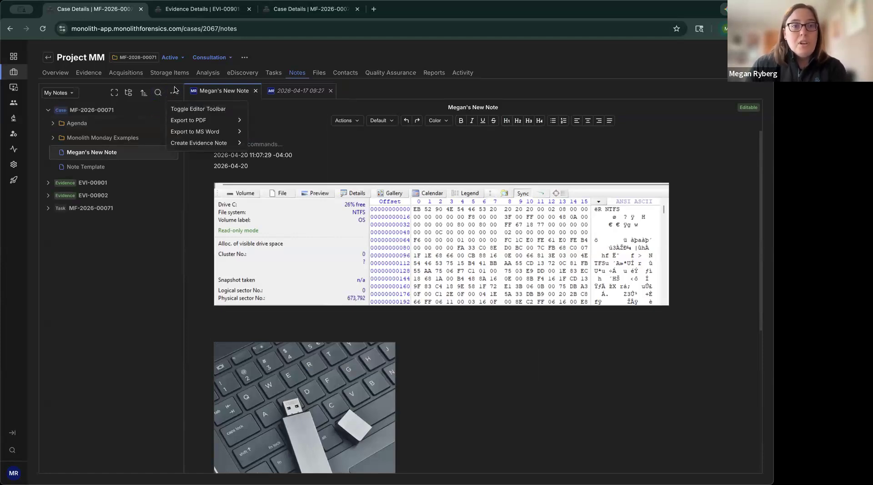
left_click(202, 110)
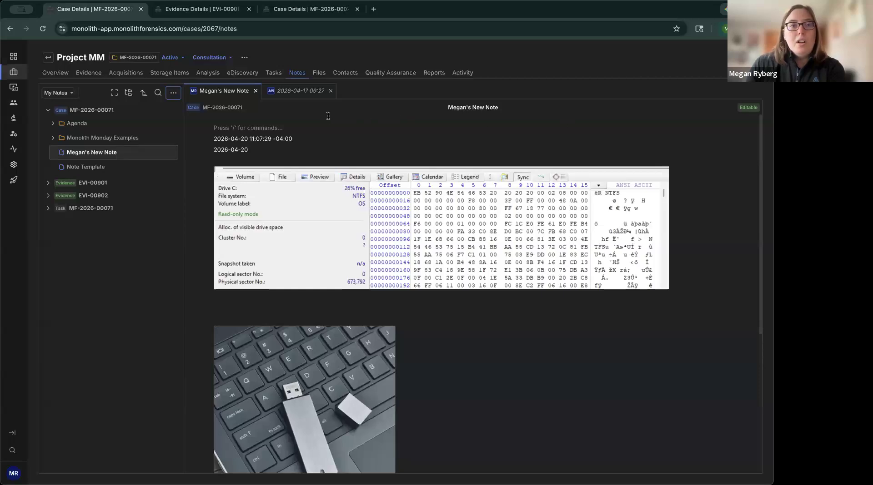
left_click(174, 94)
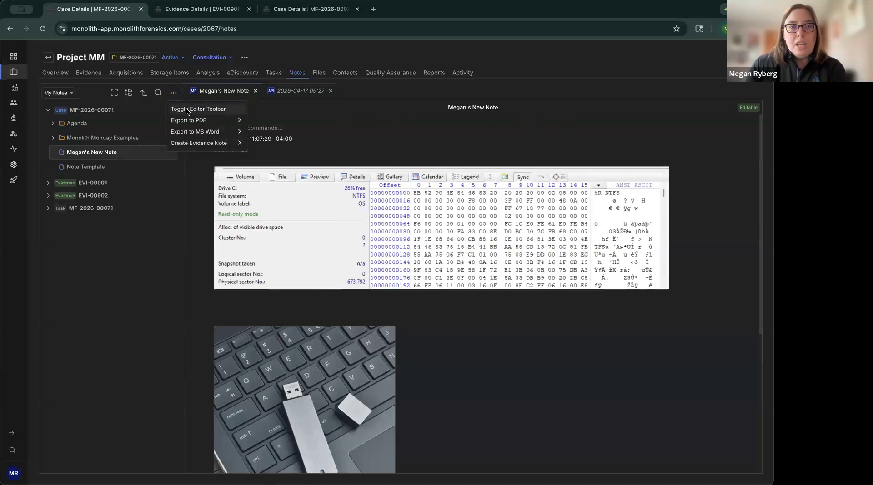
left_click(187, 111)
Step: Examine the PDF export scopes available for notes, without exporting anything
left_click(174, 97)
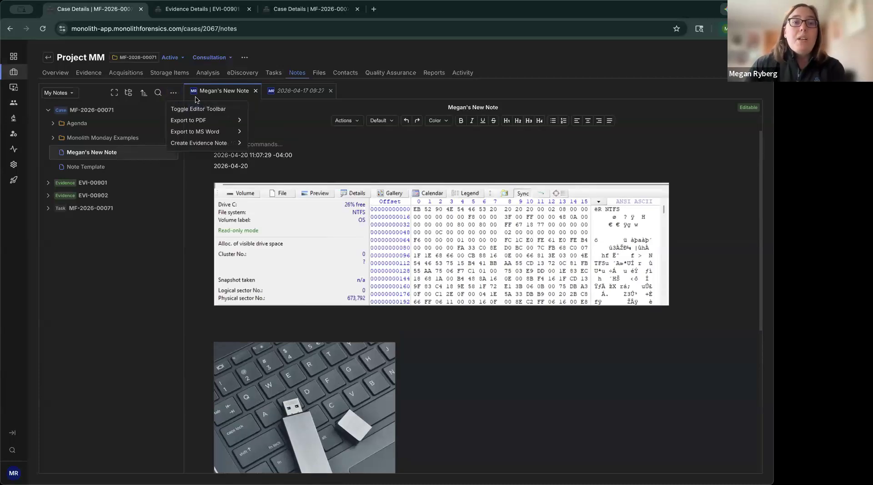
mouse_move(200, 123)
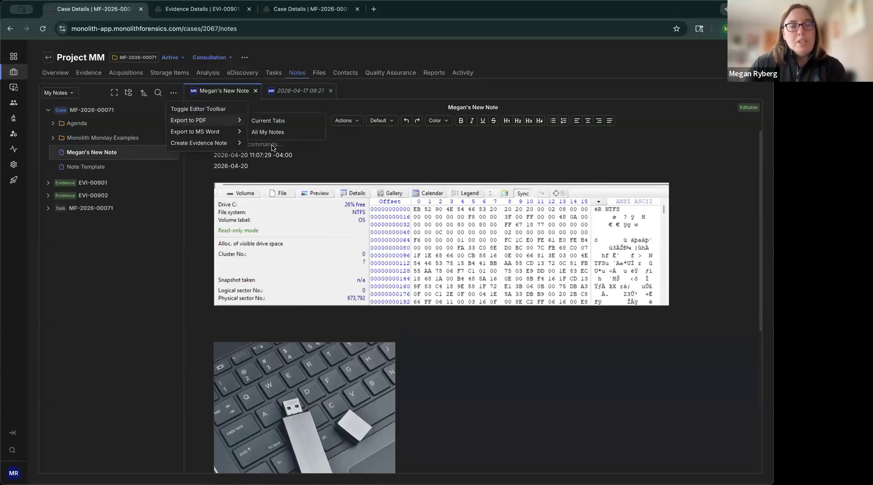
left_click(341, 161)
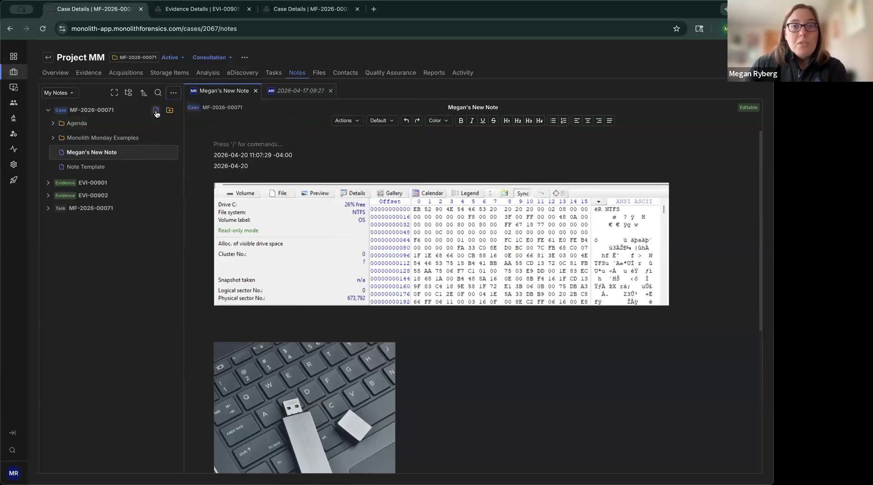
Step: Create a new note directly under the MF-2026-00071 case, keeping its default title
left_click(156, 112)
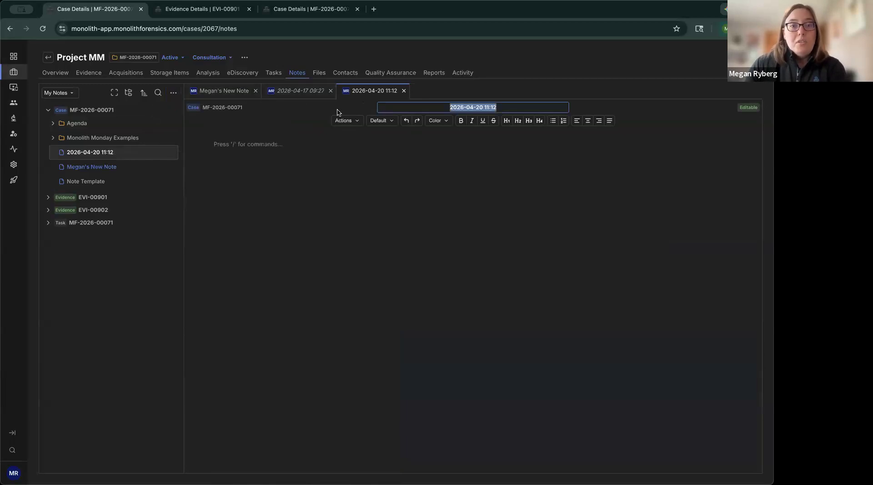
mouse_move(240, 92)
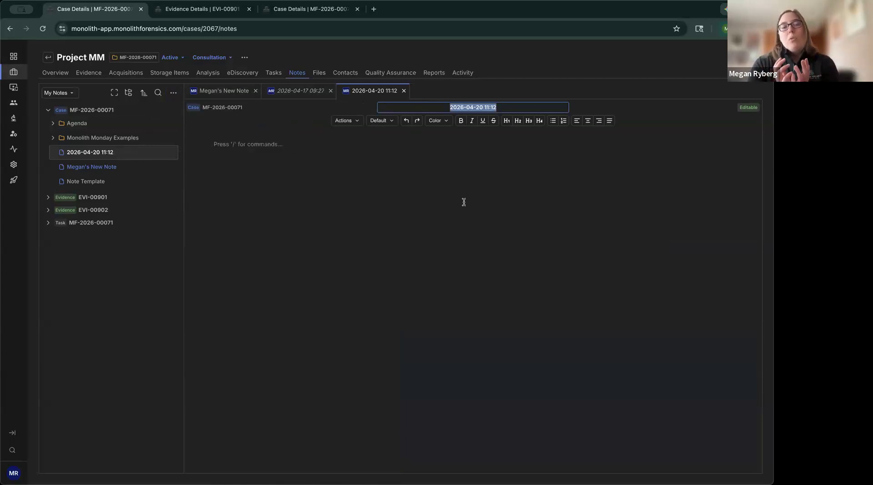
Step: Export the notes in the current tabs to PDF
left_click(173, 96)
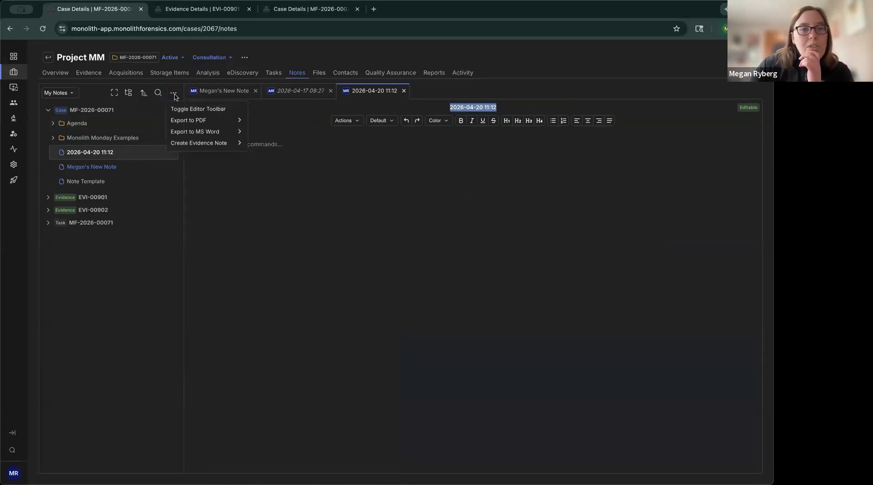
mouse_move(183, 121)
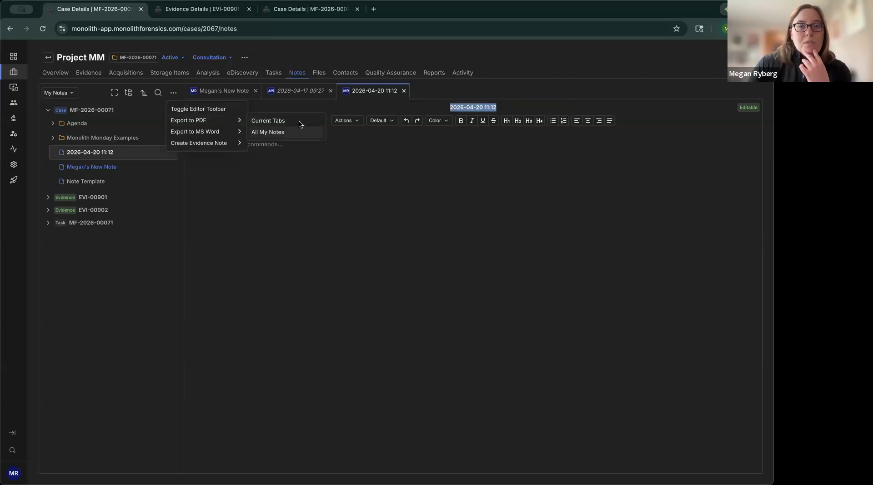
left_click(279, 122)
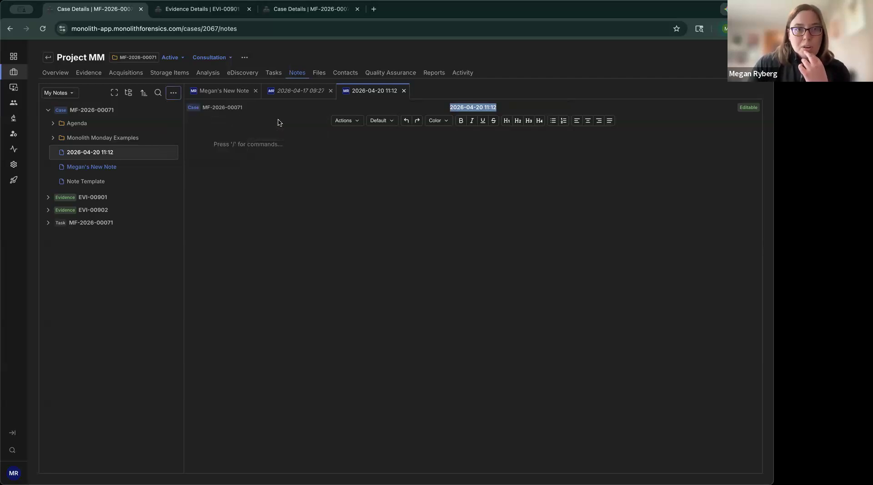
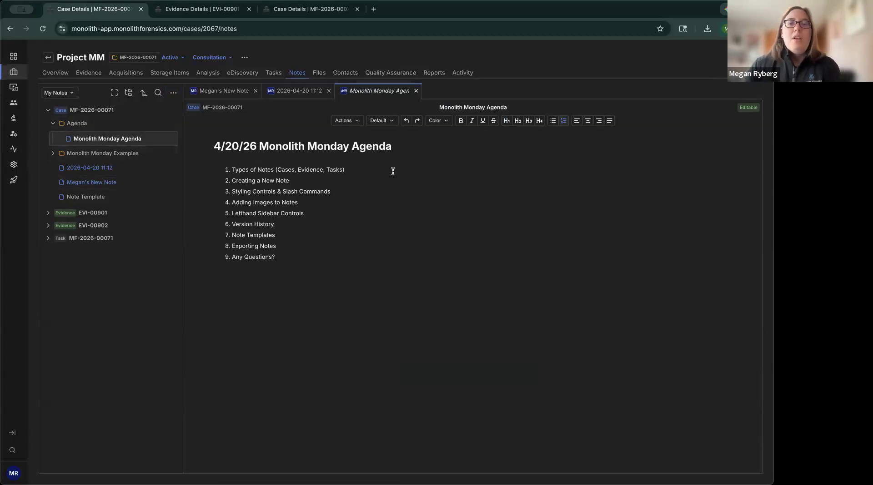
Step: Examine the saved versions in the Monolith Monday Agenda note's version history, without restoring any, and return to the notes
left_click(356, 122)
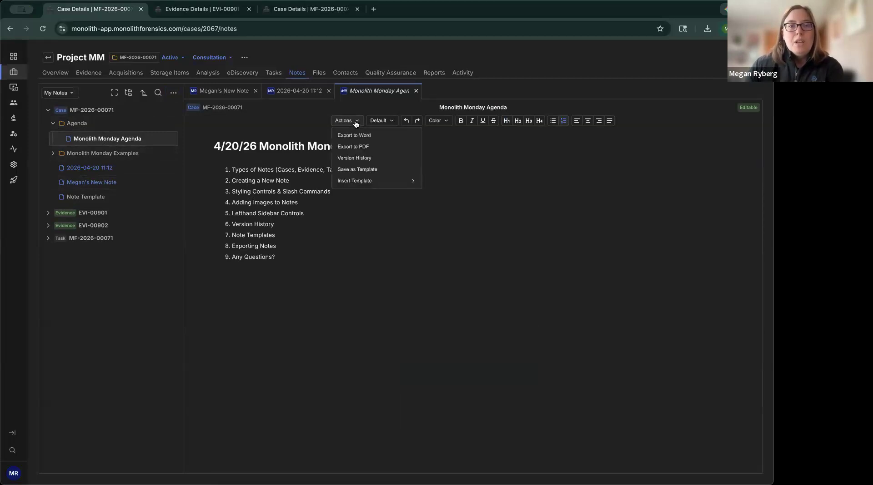
left_click(356, 159)
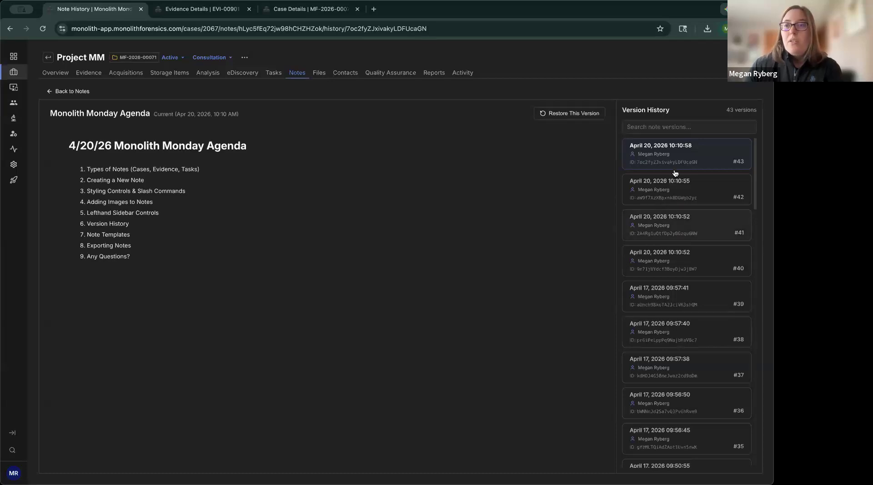
scroll(702, 260, "down", 3)
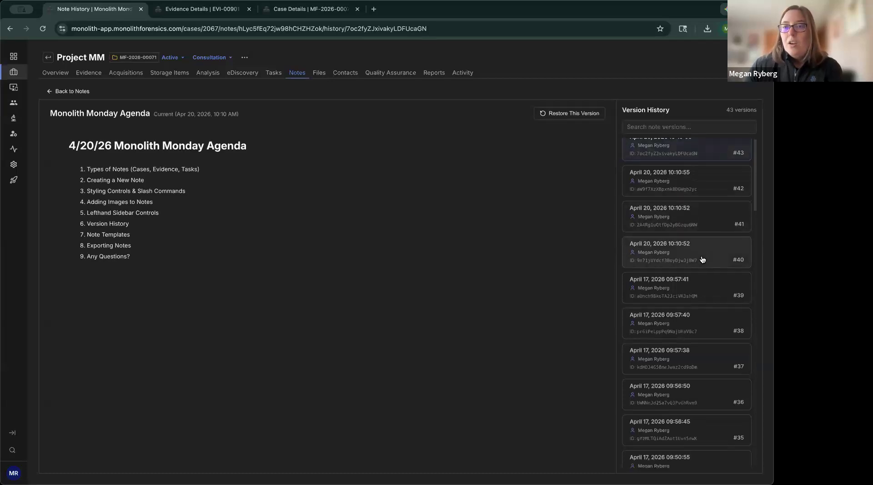
scroll(702, 260, "down", 16)
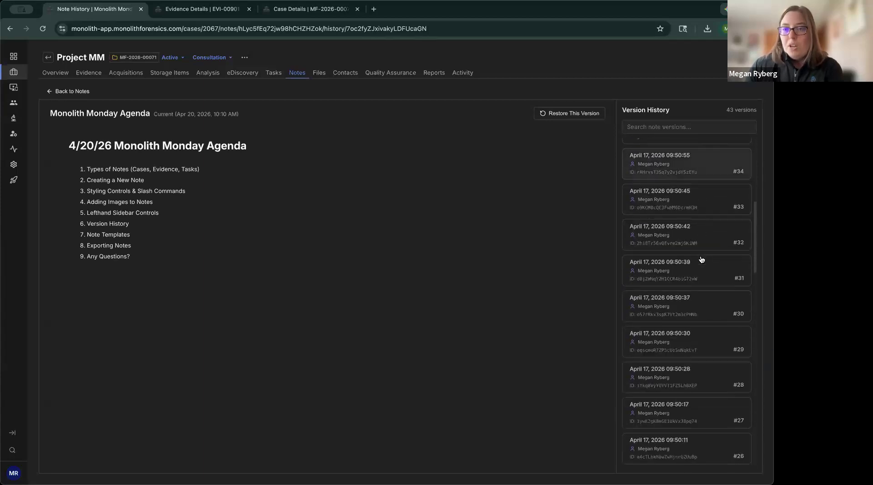
scroll(701, 260, "down", 5)
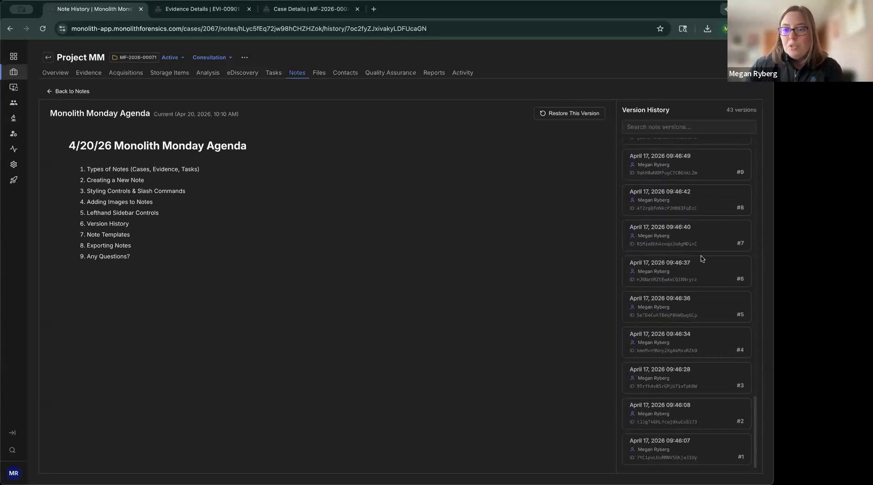
scroll(695, 253, "up", 20)
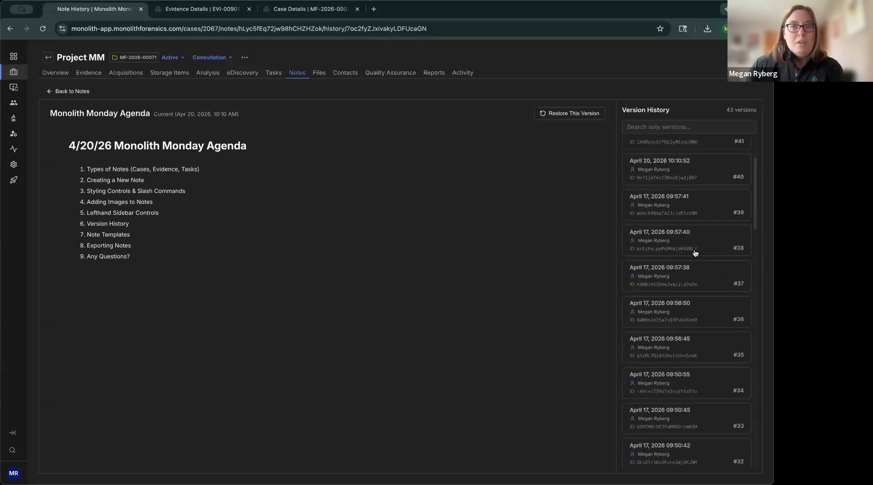
left_click(74, 91)
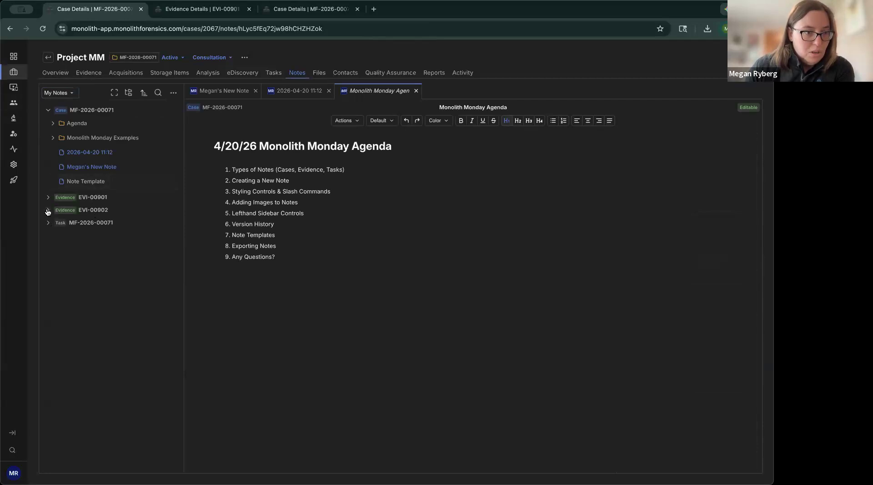
Step: Restore the case's Note Template note to version #5, dated April 17, 2026 09:52:37, from its version history
left_click(87, 182)
left_click(494, 203)
left_click(357, 121)
left_click(357, 161)
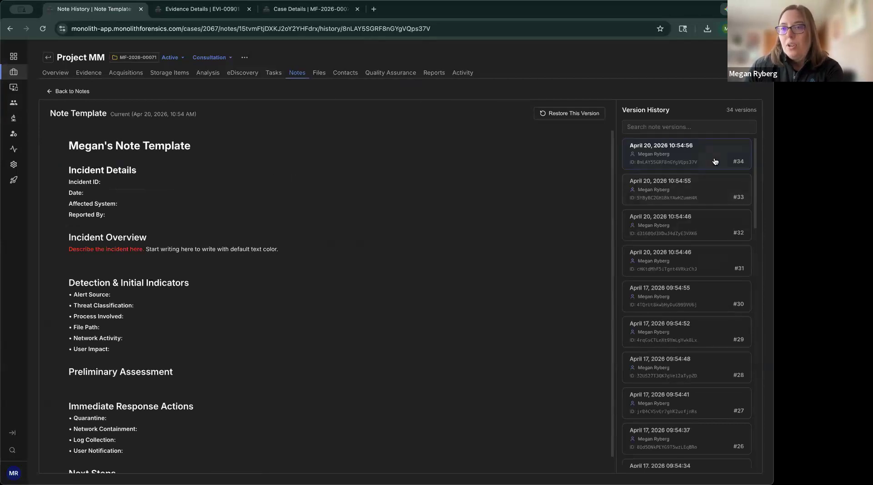
scroll(711, 321, "down", 5)
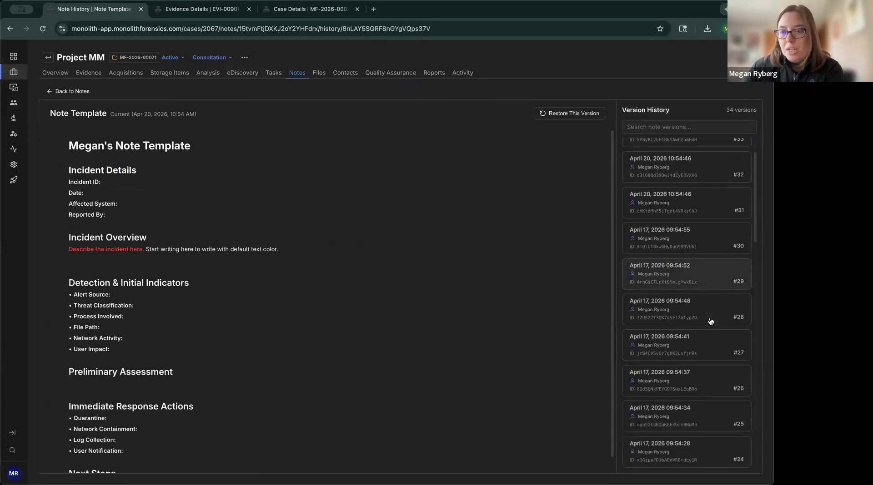
scroll(704, 321, "down", 10)
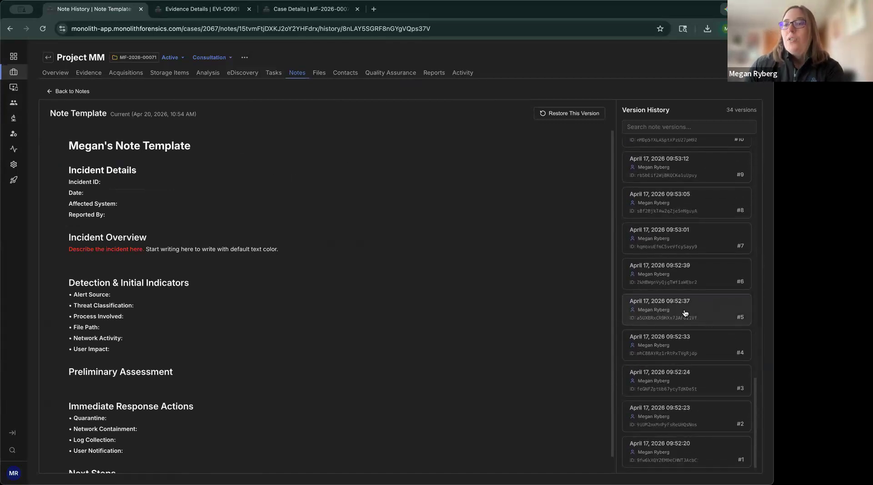
left_click(691, 313)
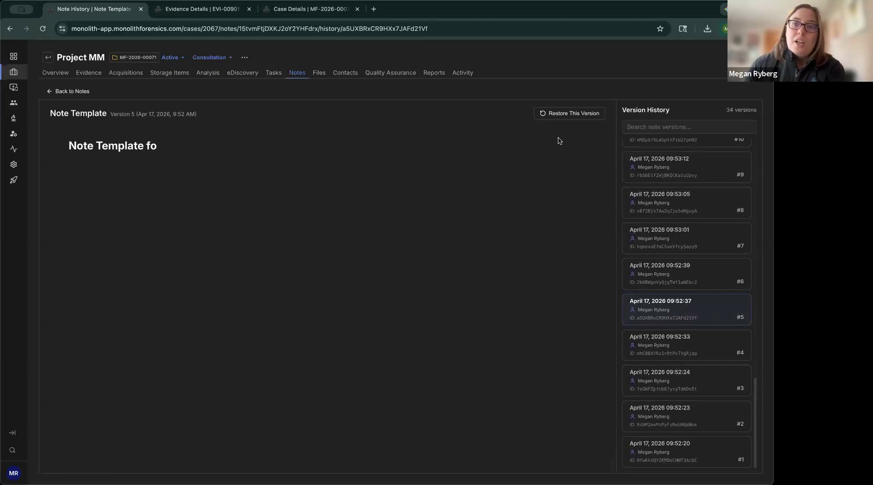
left_click(573, 114)
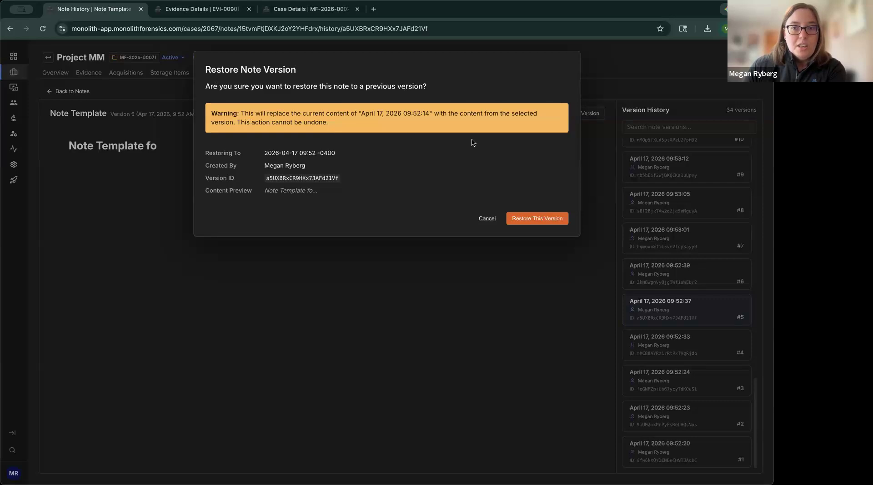
left_click(550, 222)
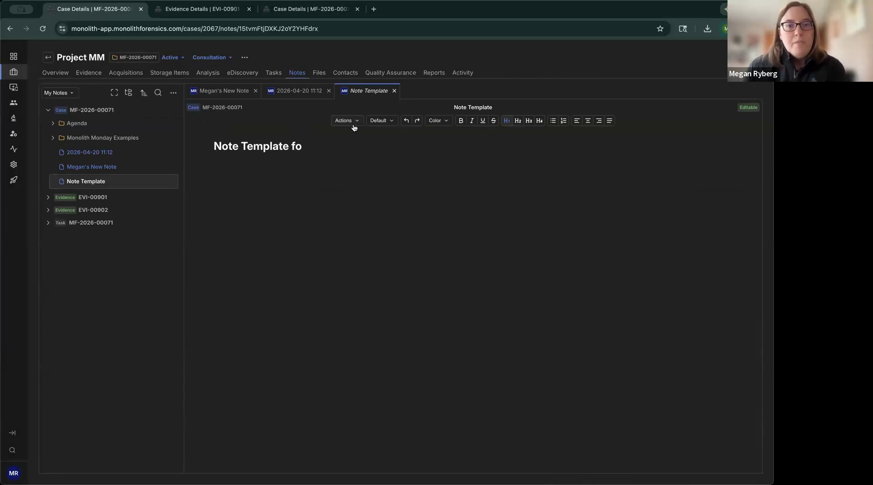
left_click(173, 93)
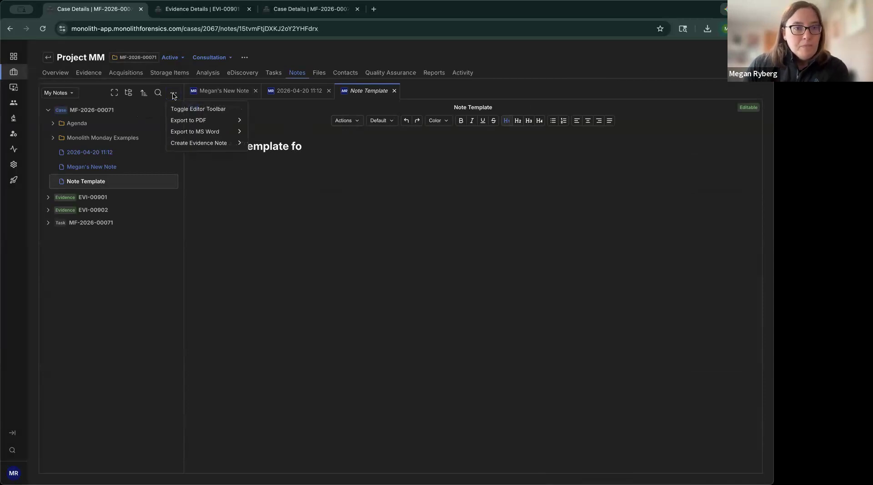
left_click(173, 94)
left_click(173, 93)
left_click(173, 93)
left_click(173, 94)
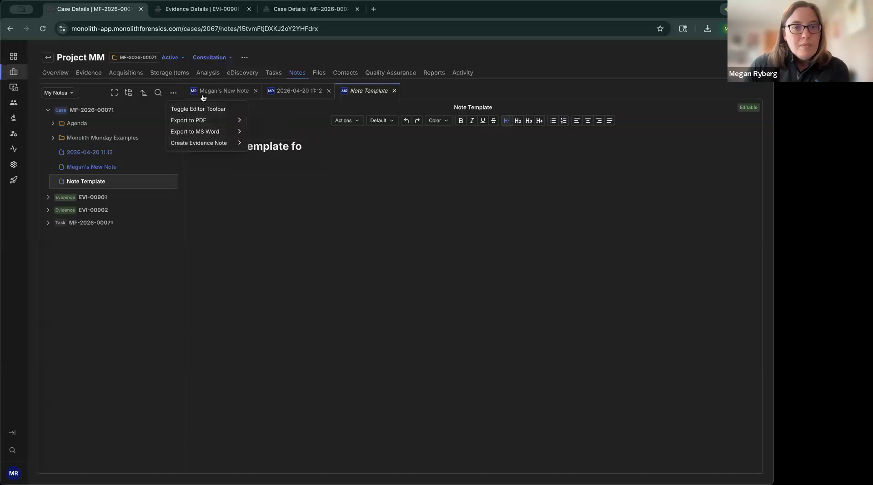
left_click(349, 122)
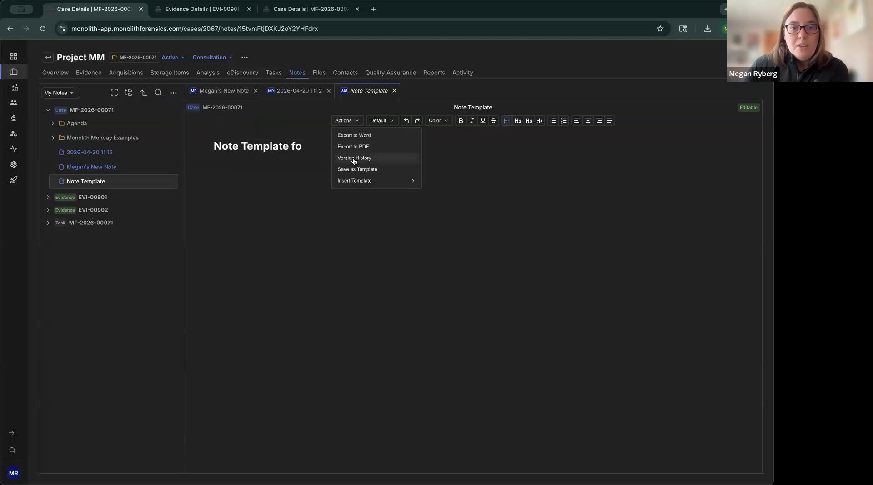
left_click(345, 122)
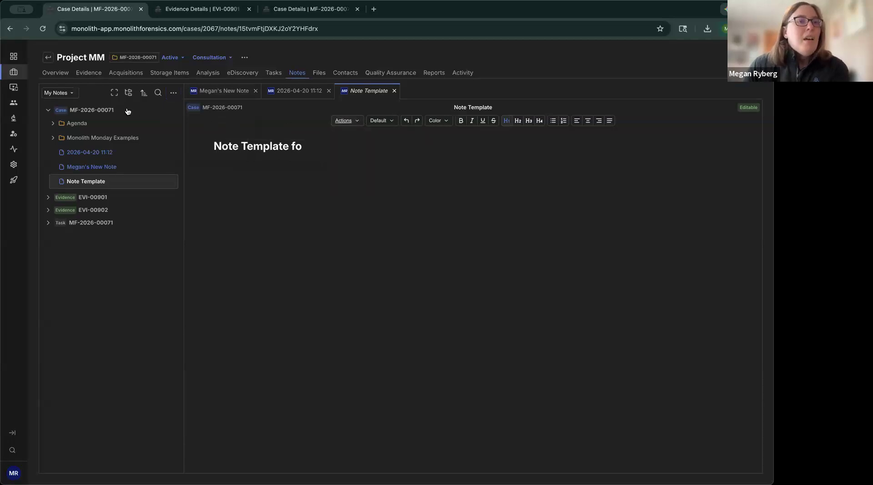
Step: Open the Monolith Monday Agenda note in the Agenda folder and go to its Note Templates item
left_click(51, 124)
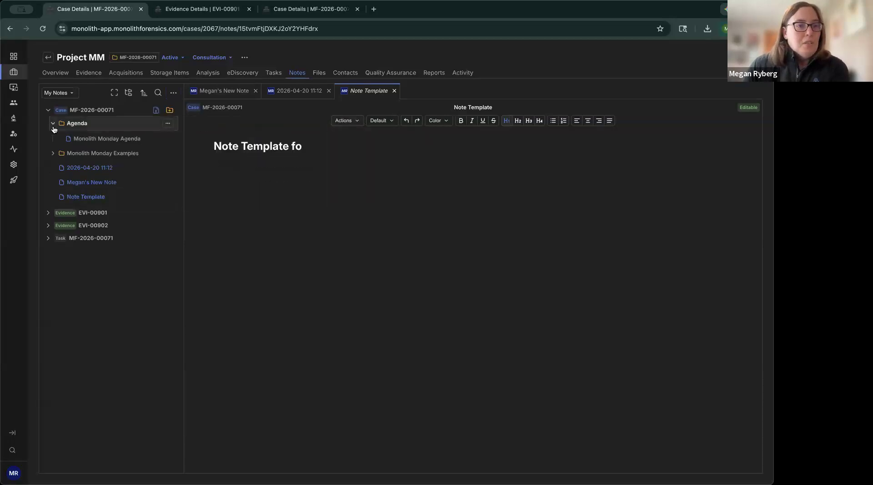
left_click(95, 140)
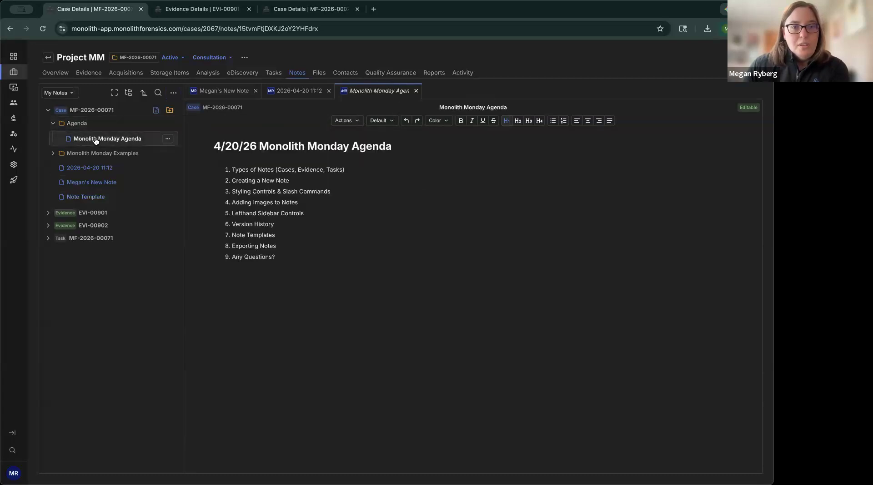
left_click(286, 235)
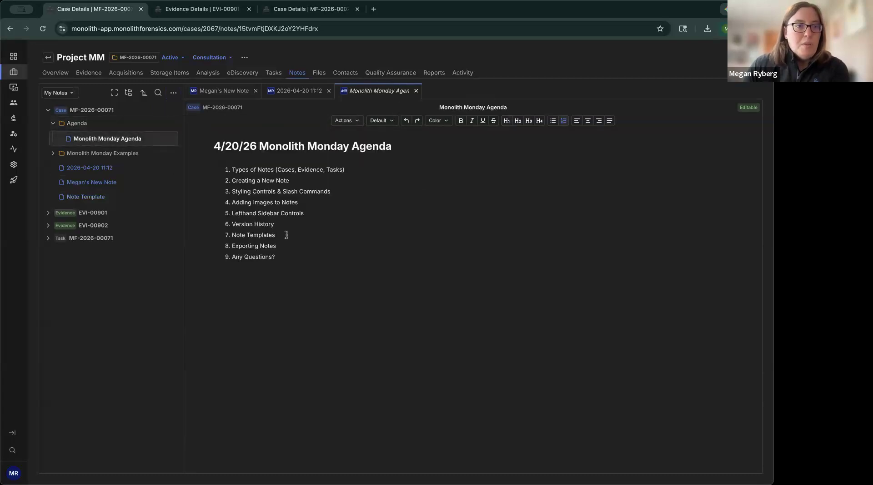
Step: Reopen the Note Template note and shorten its heading to "Note Template" by deleting the trailing "fo"
left_click(98, 198)
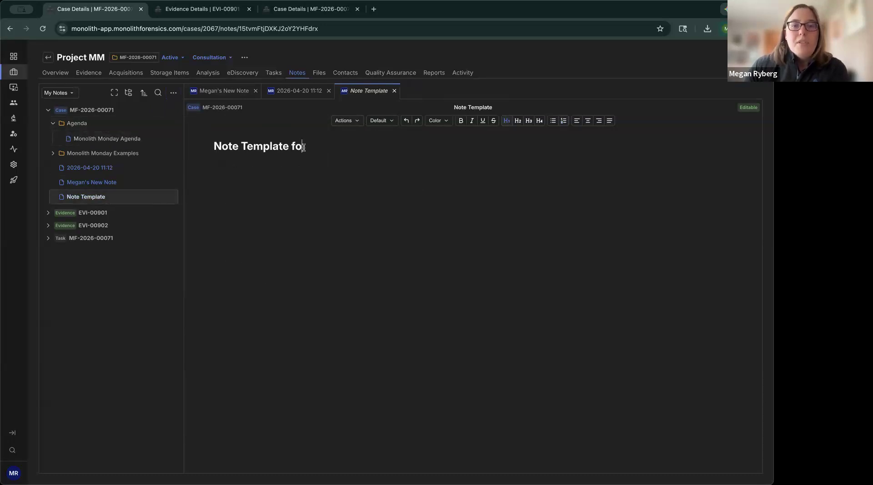
key("BackSpace")
key("BackSpace")
key("BackSpace")
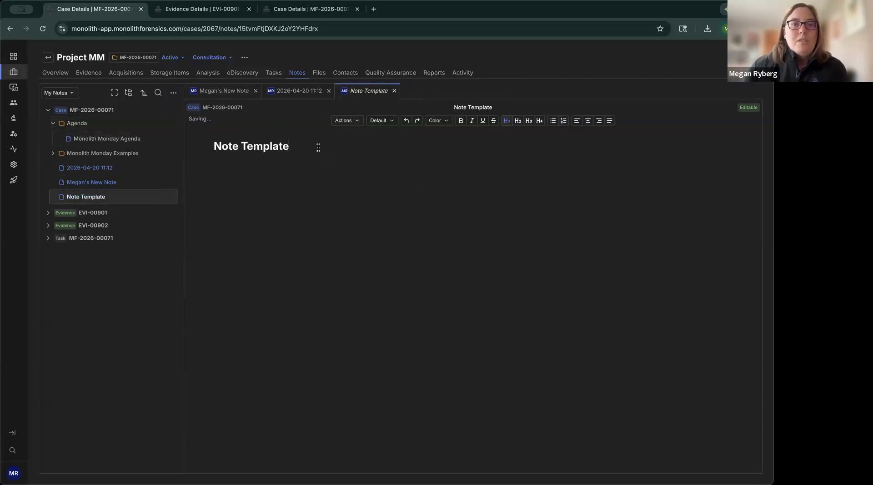
Step: Insert the IR Scoping Notes template below the heading of the Note Template note
left_click(356, 122)
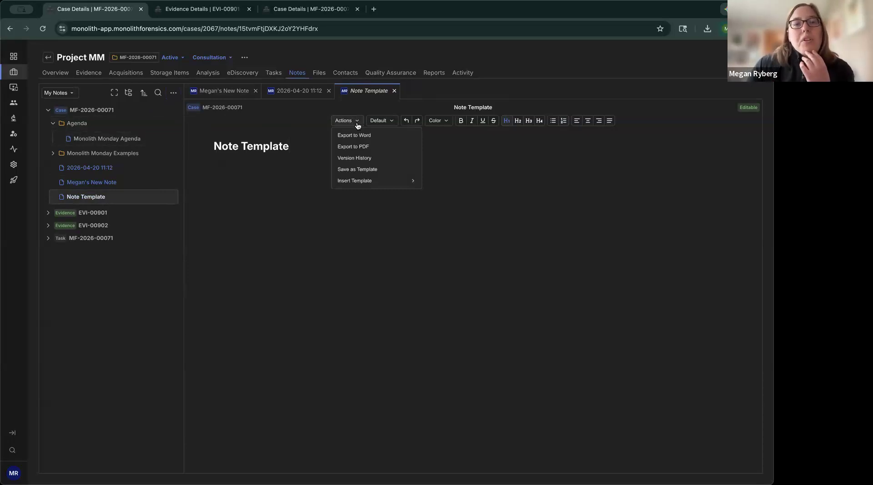
mouse_move(365, 185)
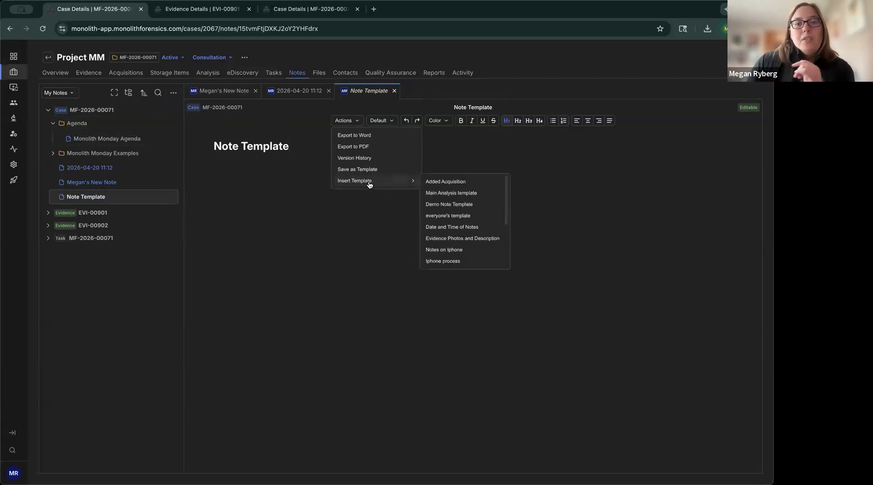
scroll(475, 227, "down", 3)
scroll(475, 227, "up", 1)
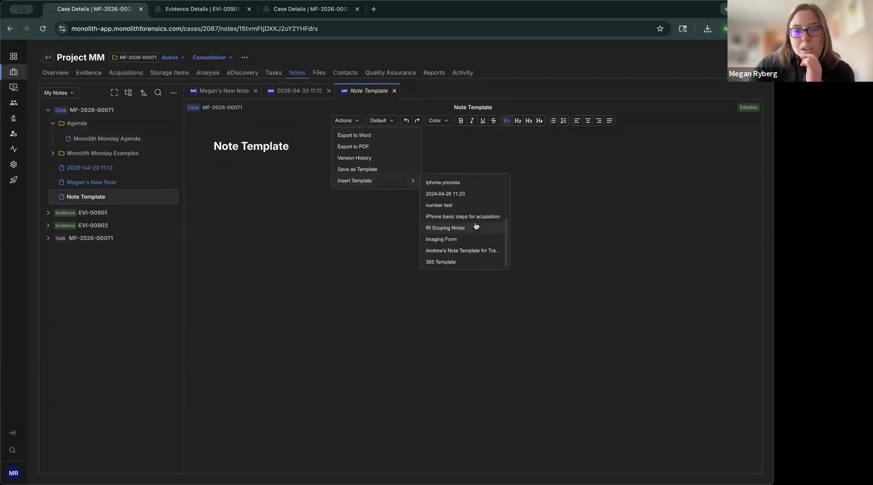
scroll(476, 227, "down", 1)
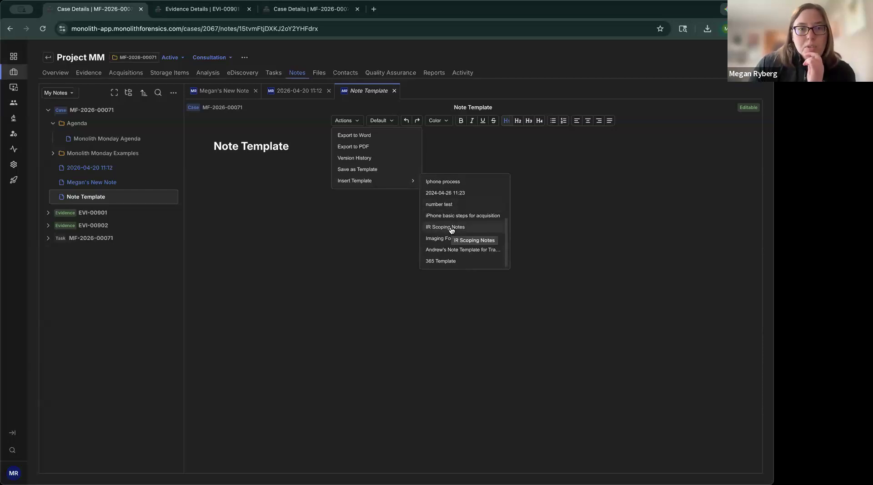
left_click(451, 230)
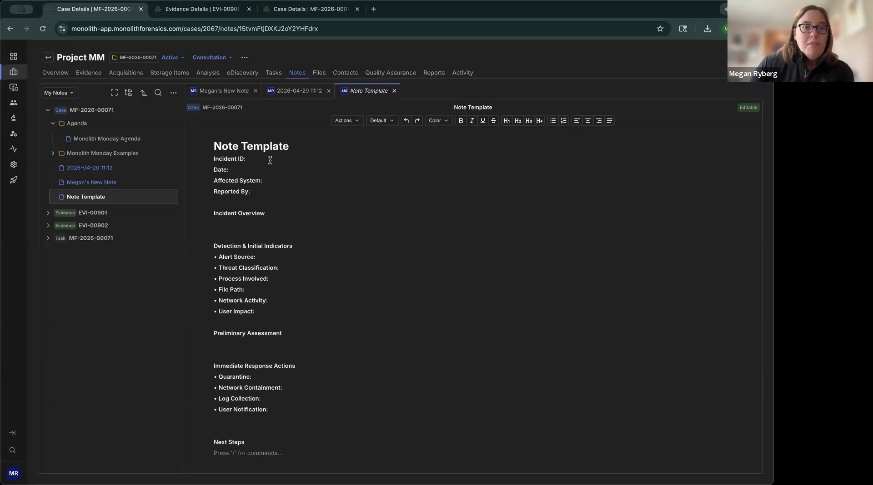
left_click(304, 169)
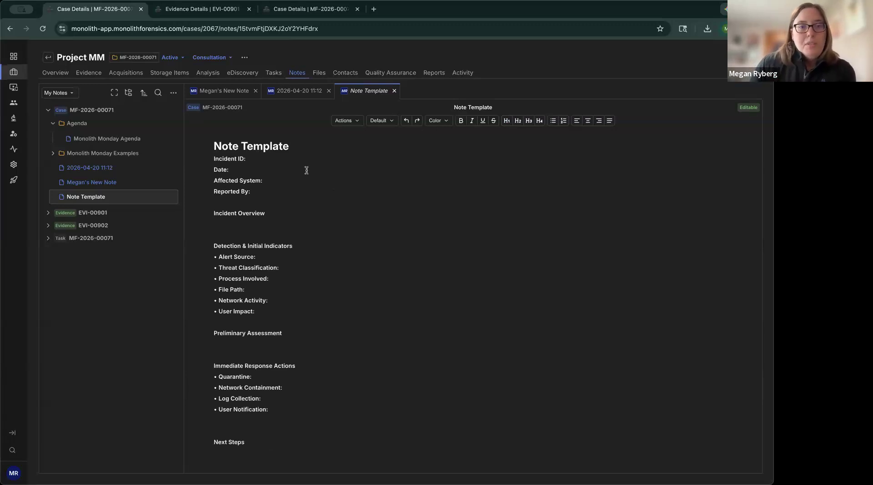
Step: Save the note as a shared template, named with the author's first name in possessive form followed by "Note Template"
left_click(357, 123)
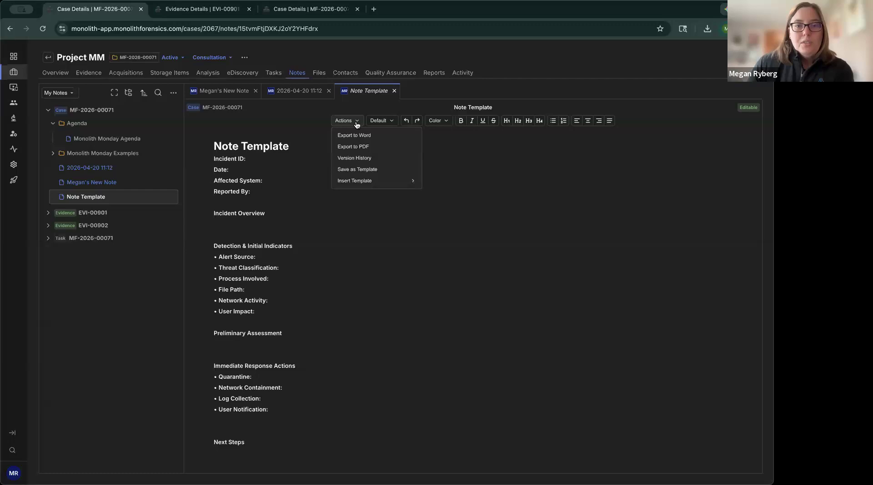
left_click(359, 169)
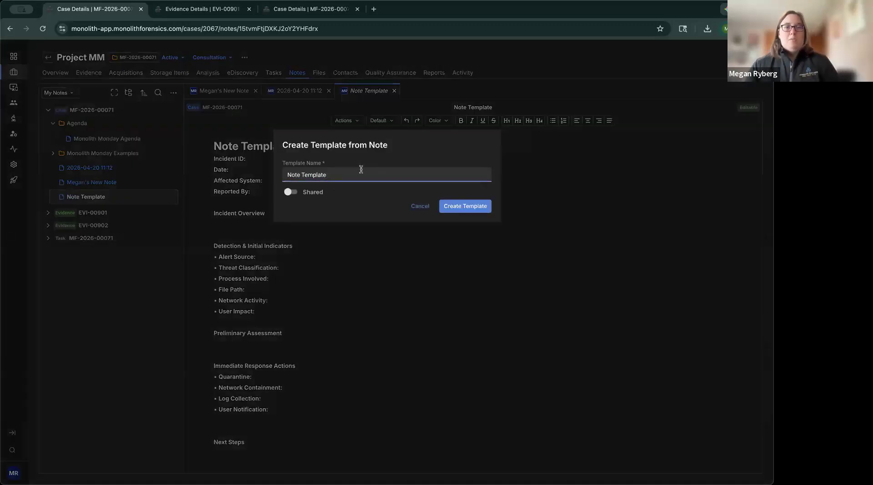
triple_click(361, 169)
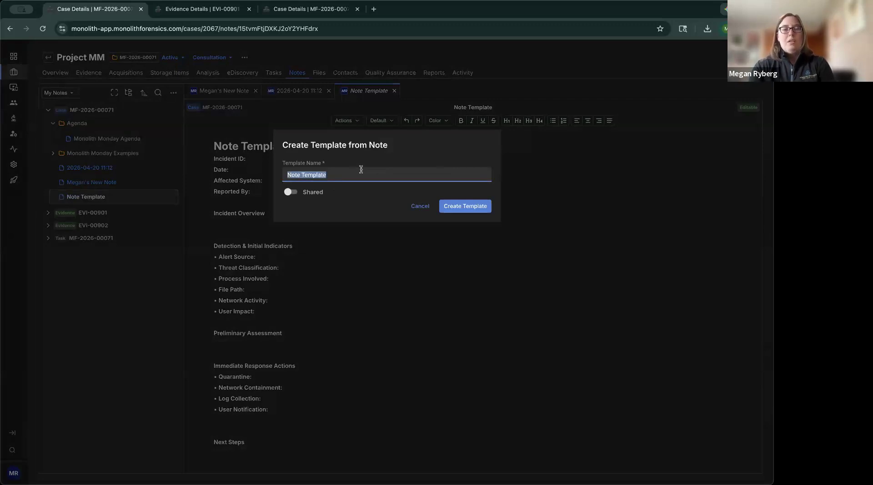
type("Megan's")
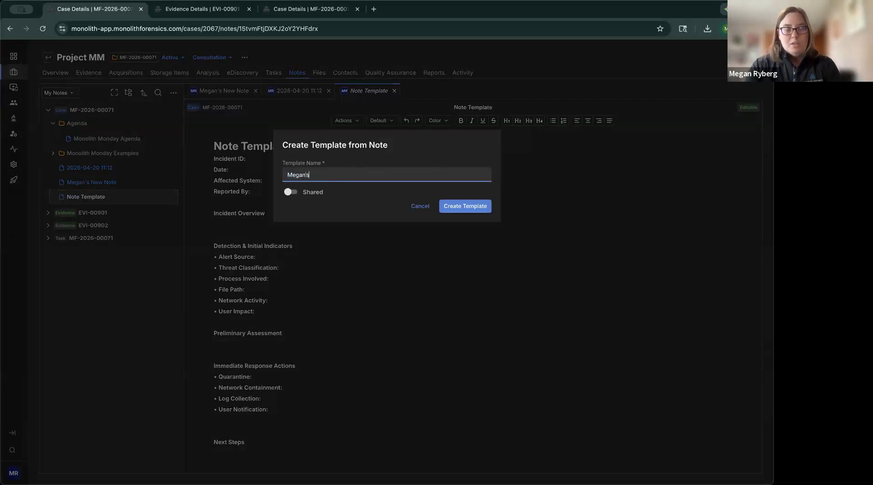
type(" Note Template")
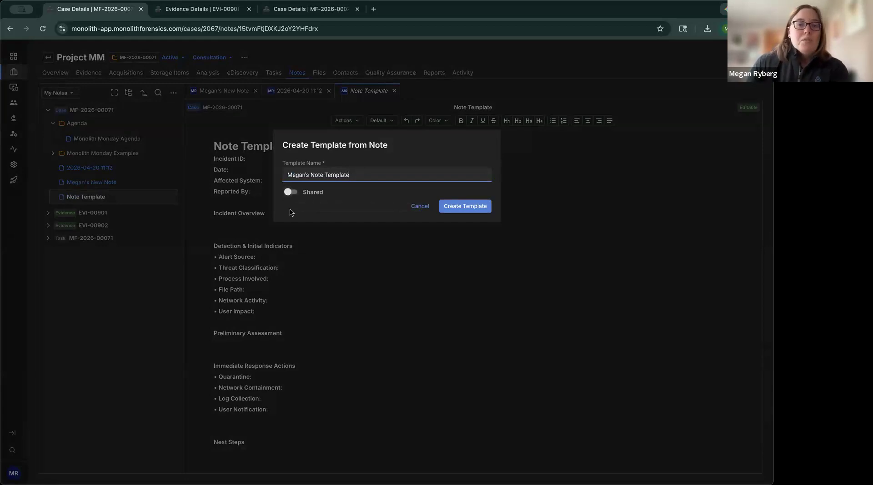
left_click(292, 195)
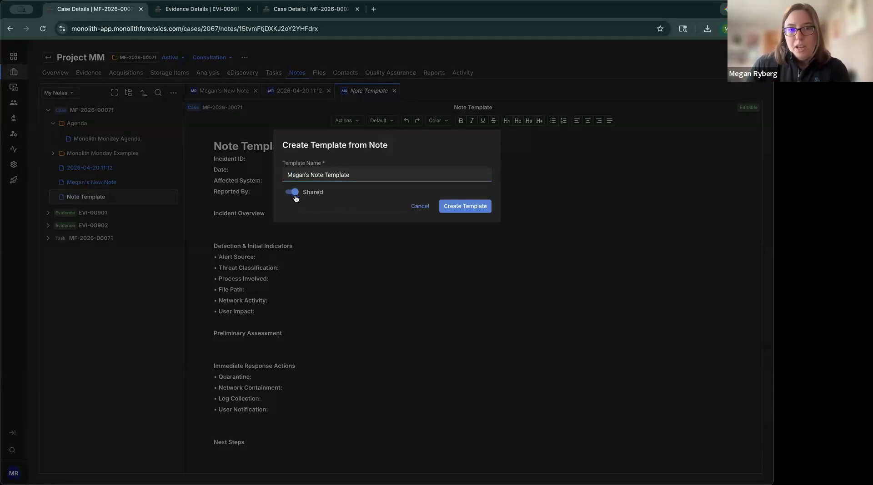
left_click(480, 211)
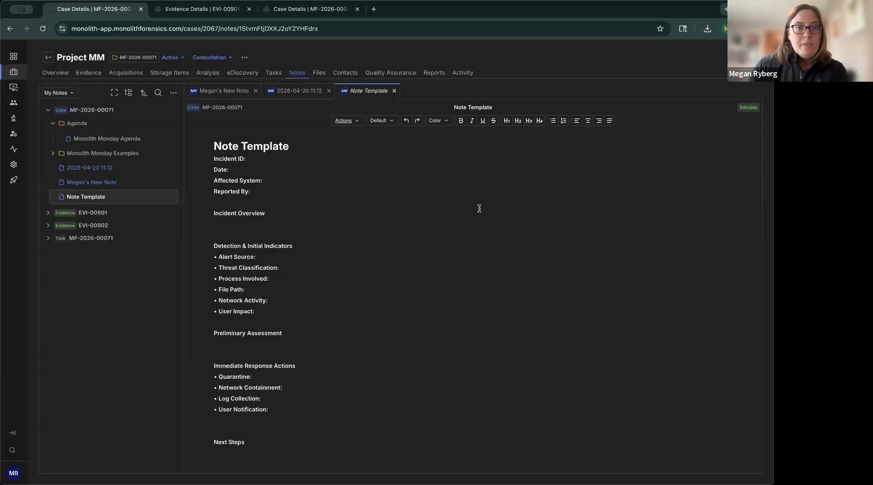
Step: Create a new case note under its default name and insert the shared template named with the author's first name and "Note Template"
mouse_move(156, 135)
left_click(156, 111)
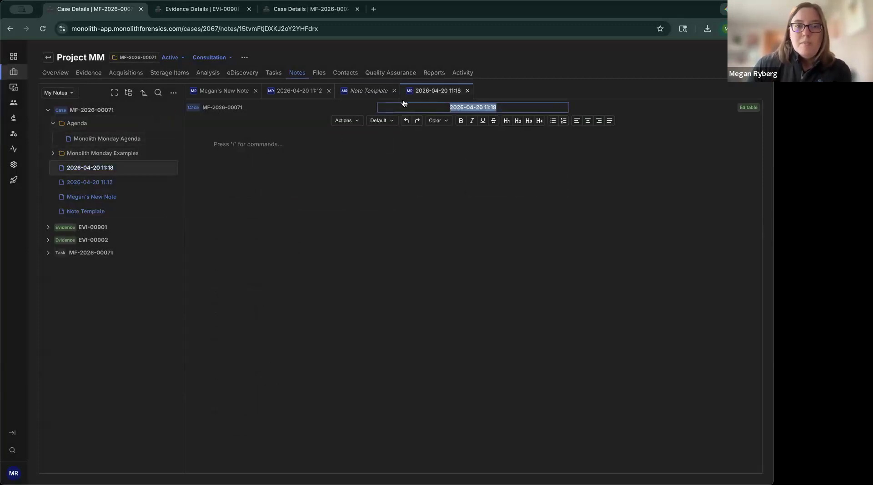
left_click(305, 145)
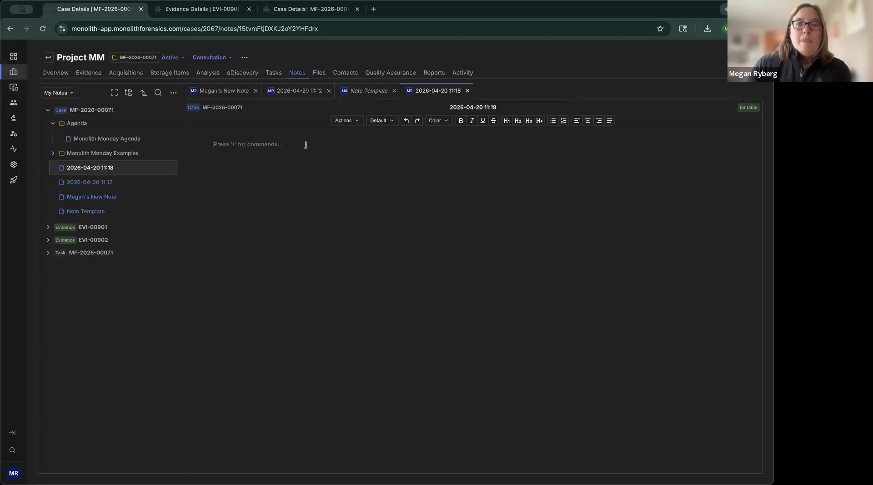
left_click(357, 121)
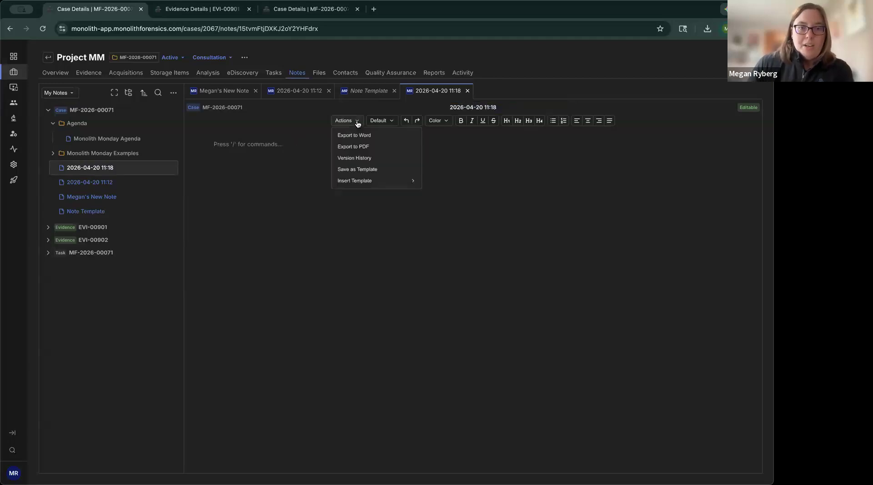
mouse_move(357, 185)
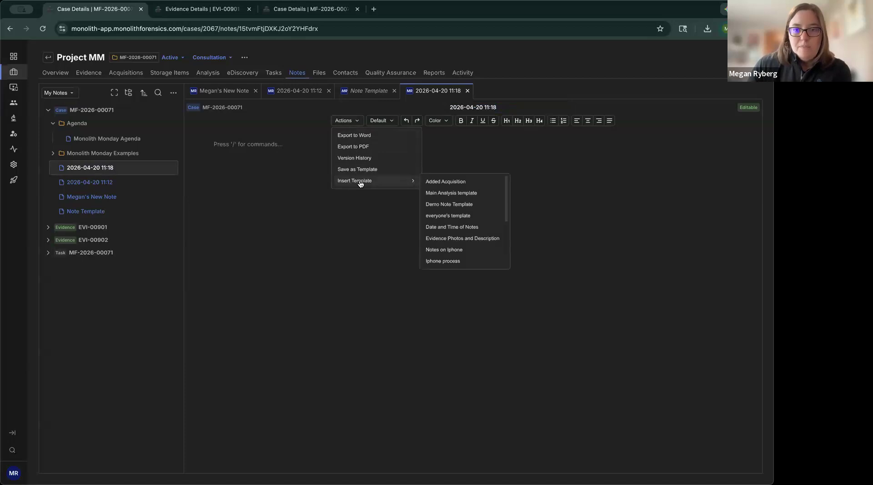
scroll(468, 190, "down", 2)
scroll(468, 191, "down", 3)
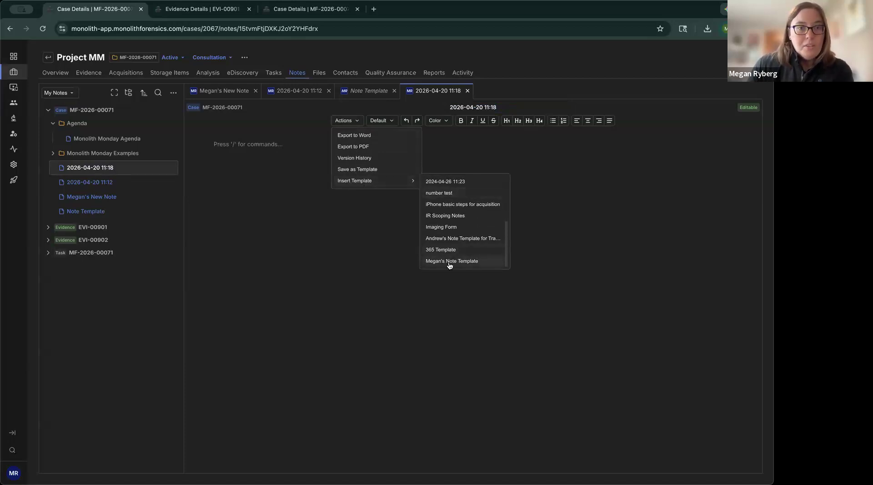
left_click(449, 264)
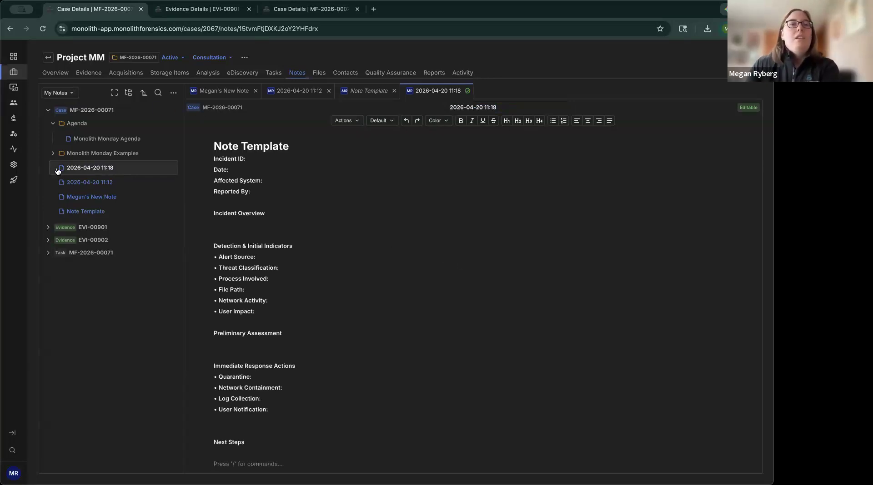
Step: Open the Monolith Monday Agenda note and examine the Word and PDF export options for the note and for the notes list
left_click(119, 144)
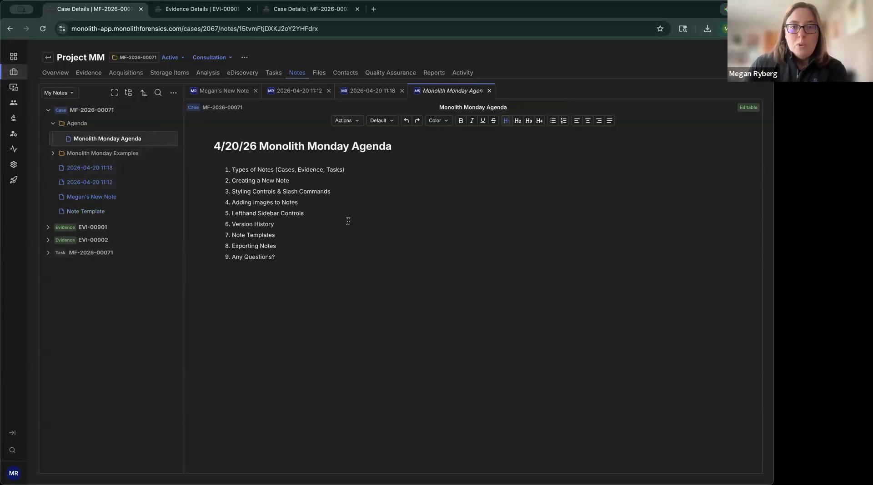
left_click(359, 122)
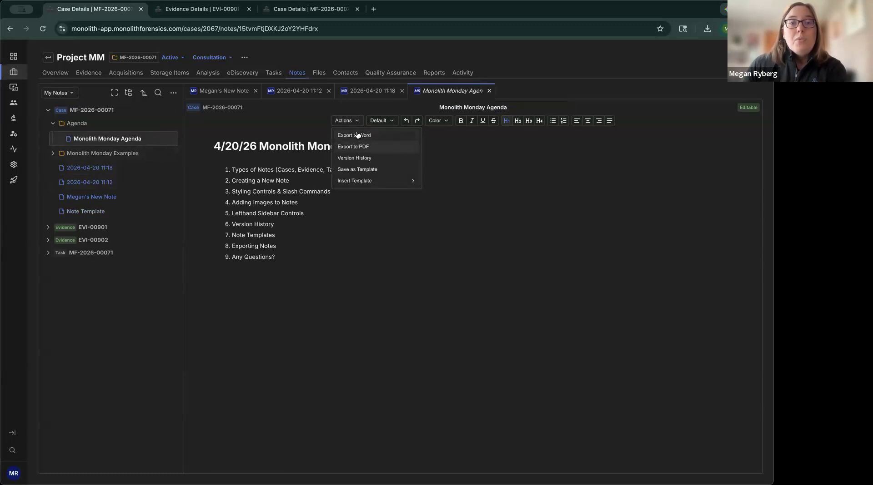
left_click(539, 130)
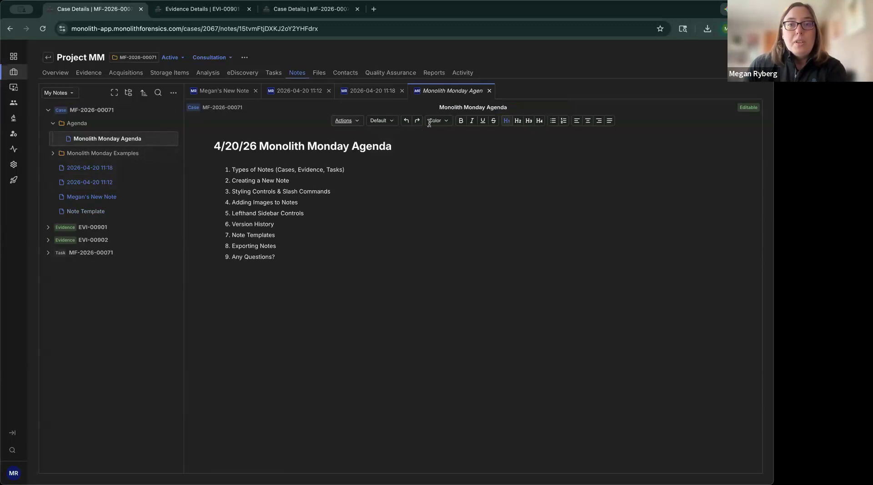
left_click(358, 125)
left_click(290, 118)
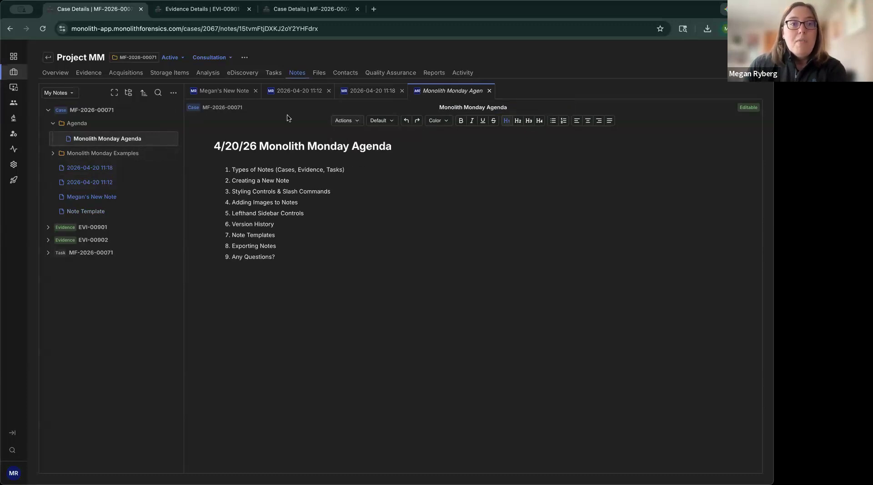
left_click(174, 95)
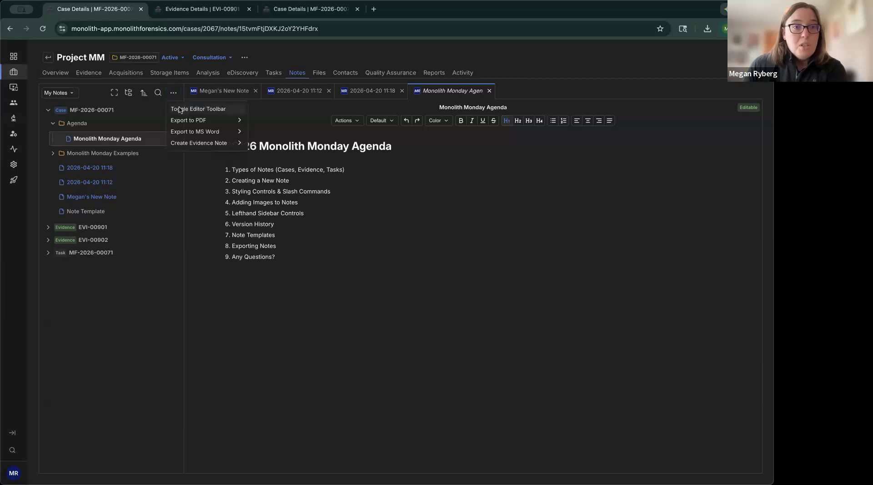
mouse_move(179, 121)
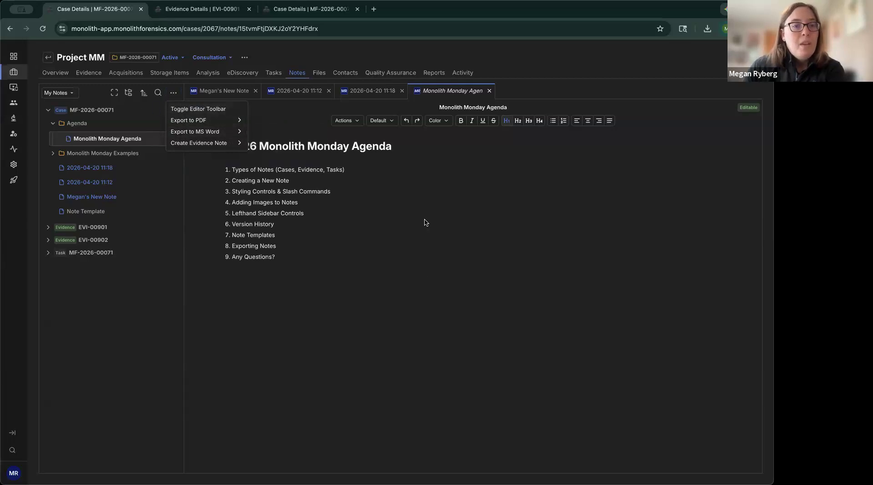
left_click(409, 220)
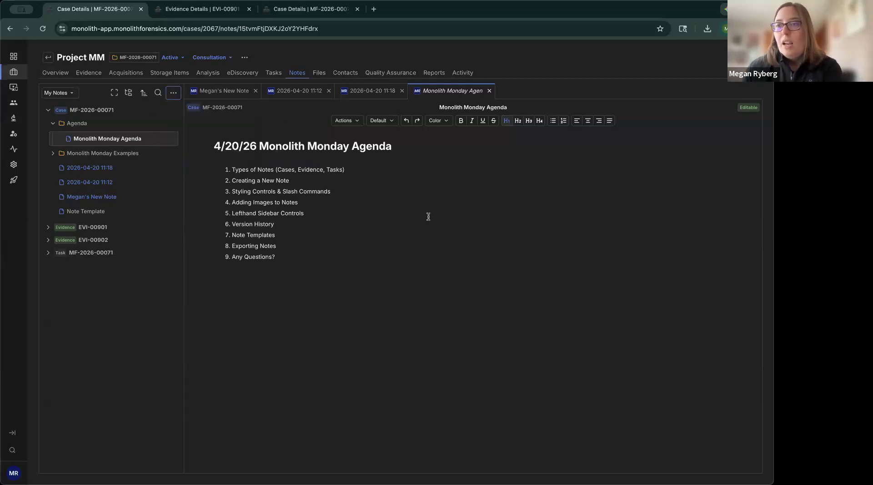